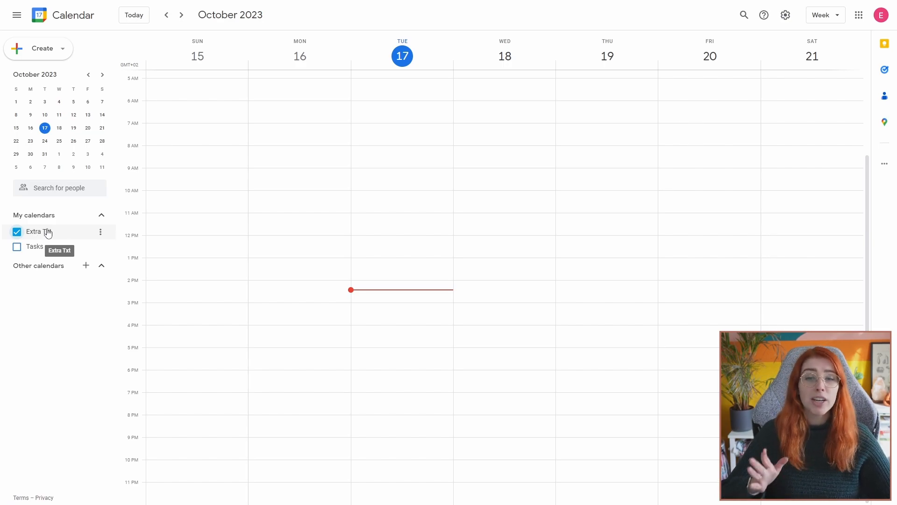
# Open the settings of the account's default calendar and rename it "Day job"
pyautogui.click(99, 234)
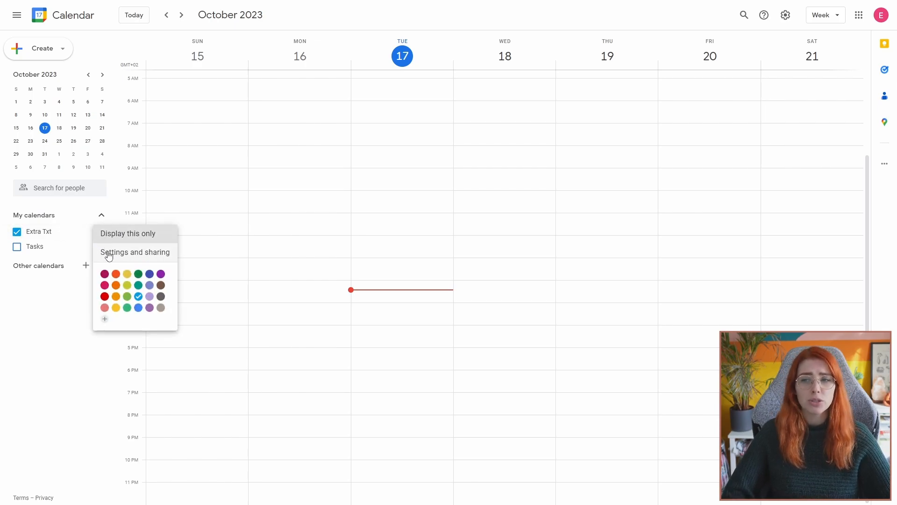
pyautogui.click(108, 252)
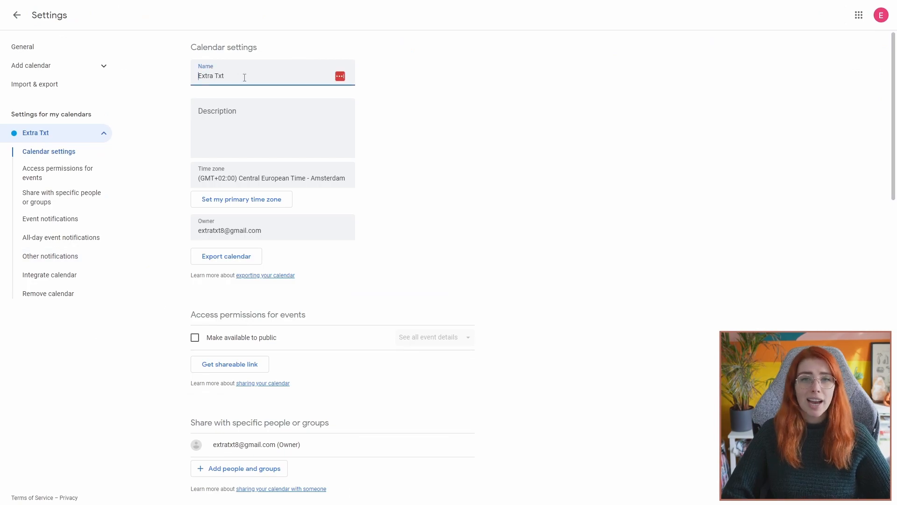
pyautogui.moveTo(243, 77); pyautogui.dragTo(192, 77)
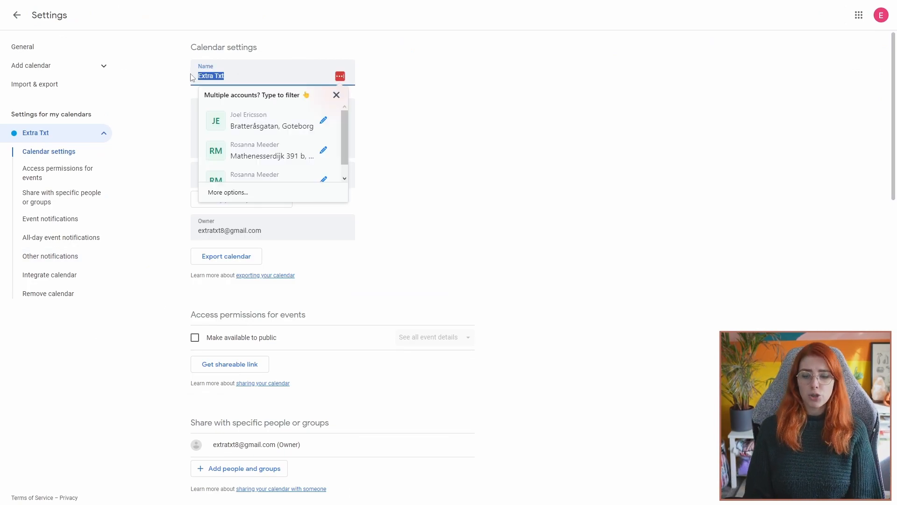
pyautogui.write('Day job')
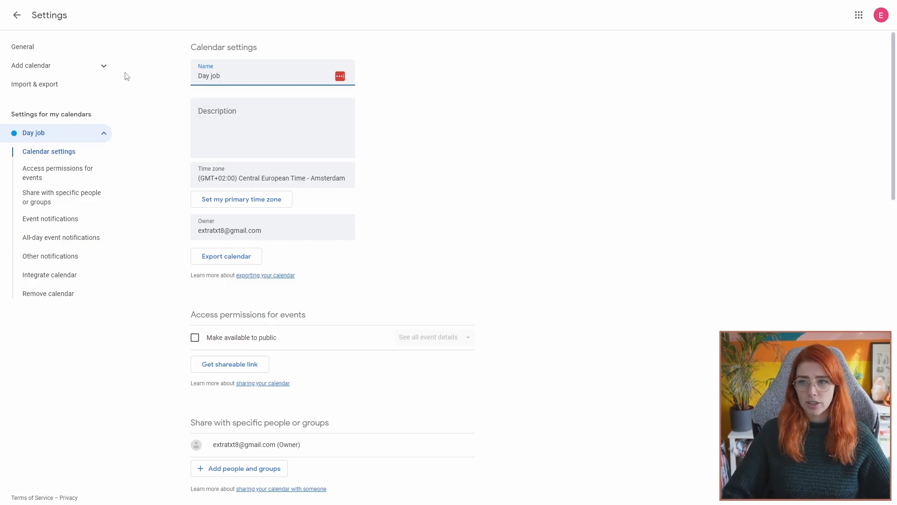
# Create a new calendar named "Streaming", keeping the default time zone
pyautogui.click(103, 67)
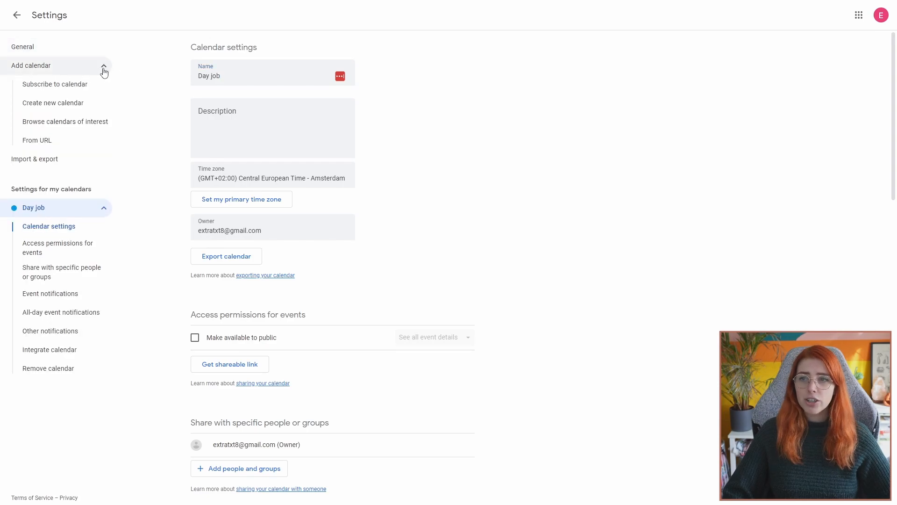
pyautogui.click(50, 107)
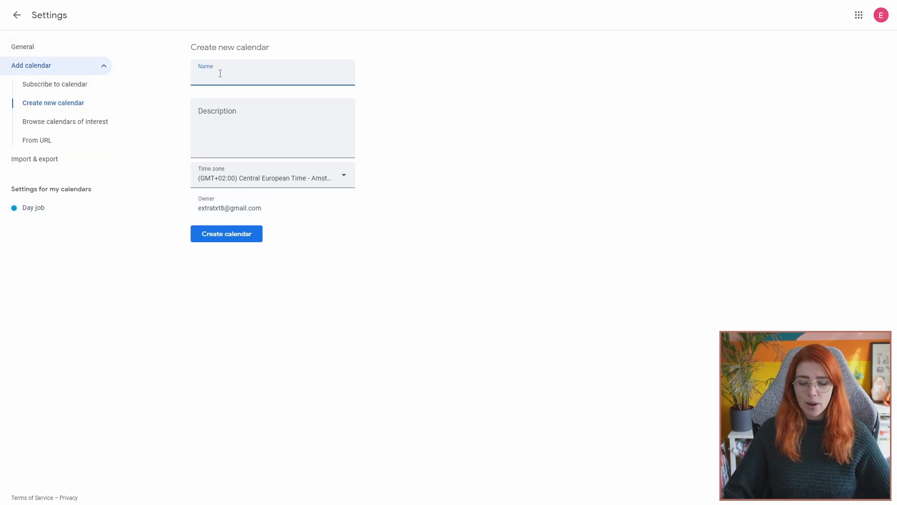
pyautogui.write('Streaming')
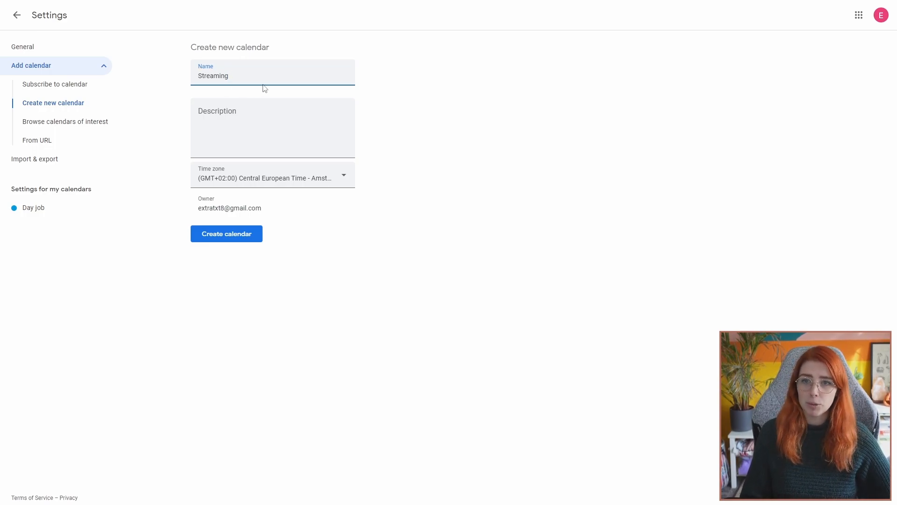
pyautogui.click(226, 241)
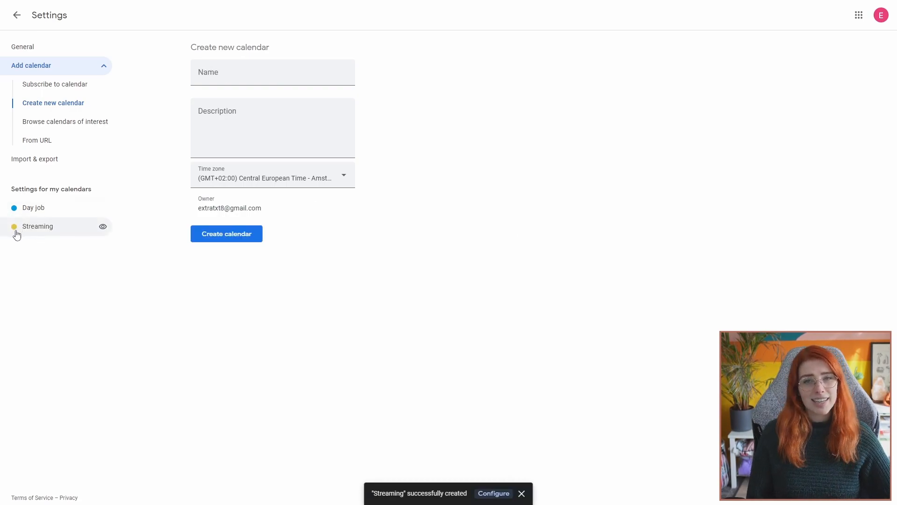
# Create another new calendar named "YouTube", with a capital Y and T
pyautogui.click(275, 76)
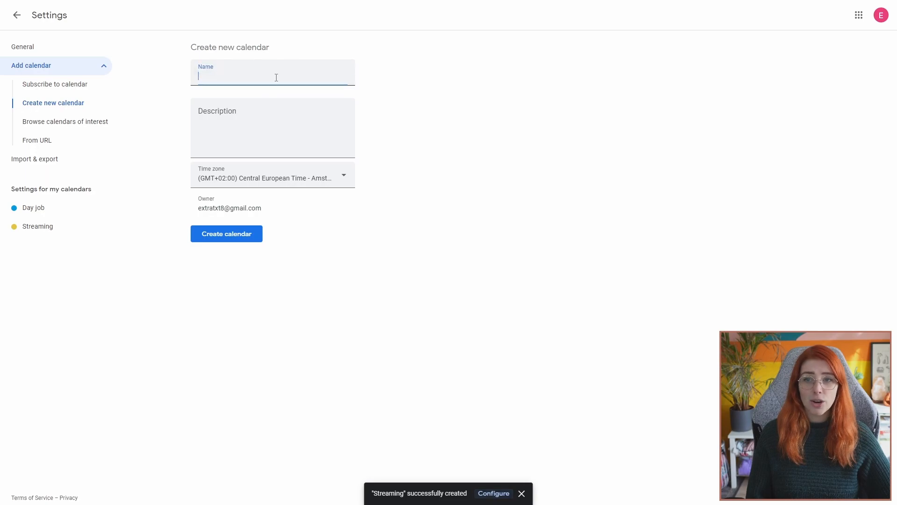
pyautogui.write('Youtube')
pyautogui.press('BackSpace')
pyautogui.press('BackSpace')
pyautogui.press('BackSpace')
pyautogui.press('BackSpace')
pyautogui.write('Tuibe')
pyautogui.press('BackSpace')
pyautogui.press('BackSpace')
pyautogui.write('be')
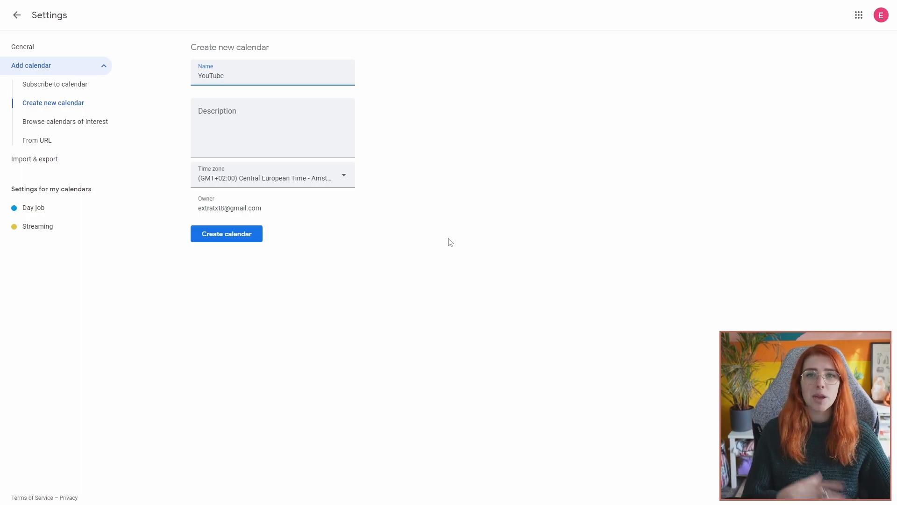
pyautogui.click(221, 236)
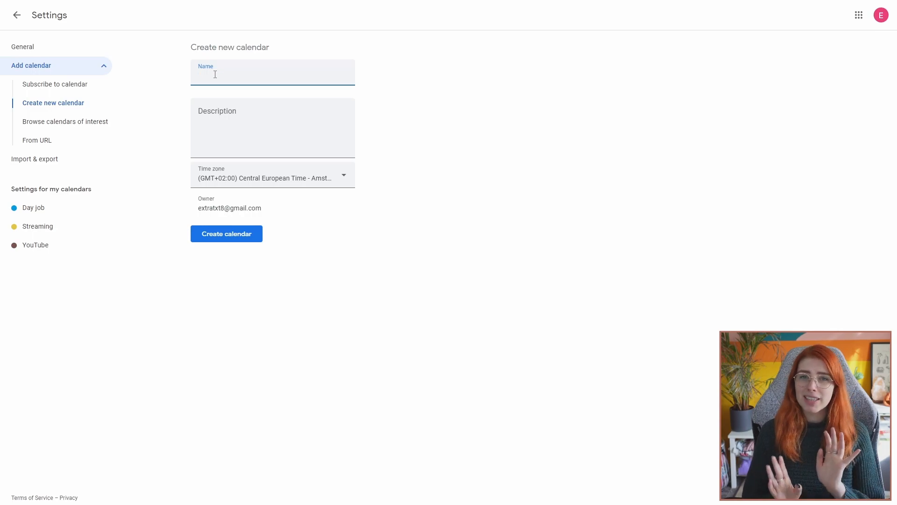
# Create three more calendars named "Personal", "Partner" and "Habits and Chores"
pyautogui.write('Personal')
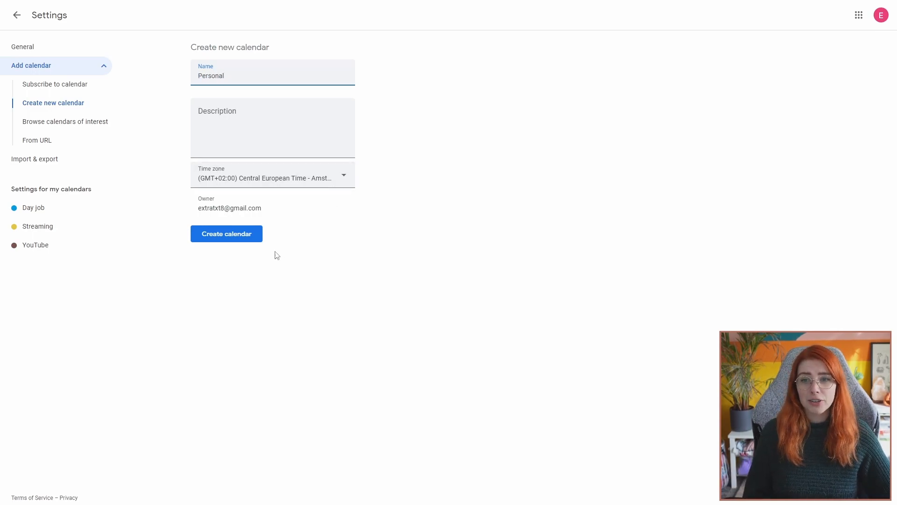
pyautogui.click(217, 236)
pyautogui.write('Partner')
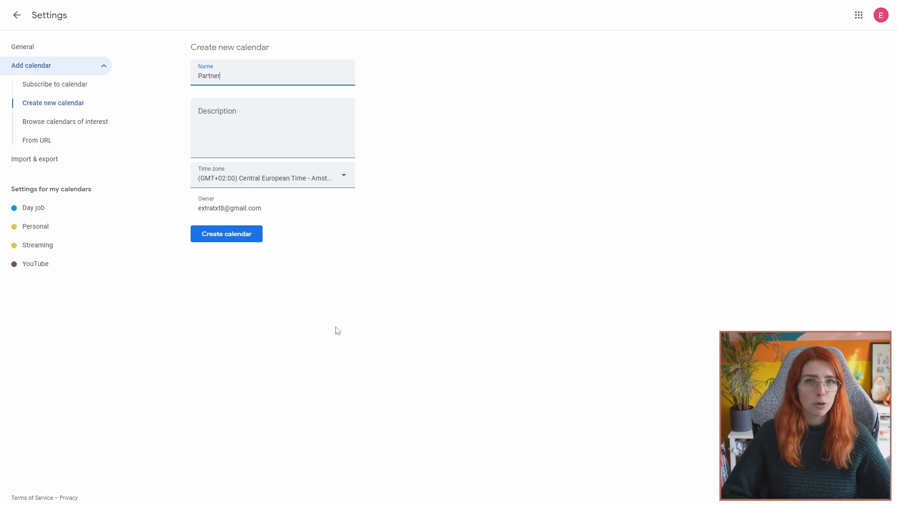
pyautogui.click(242, 234)
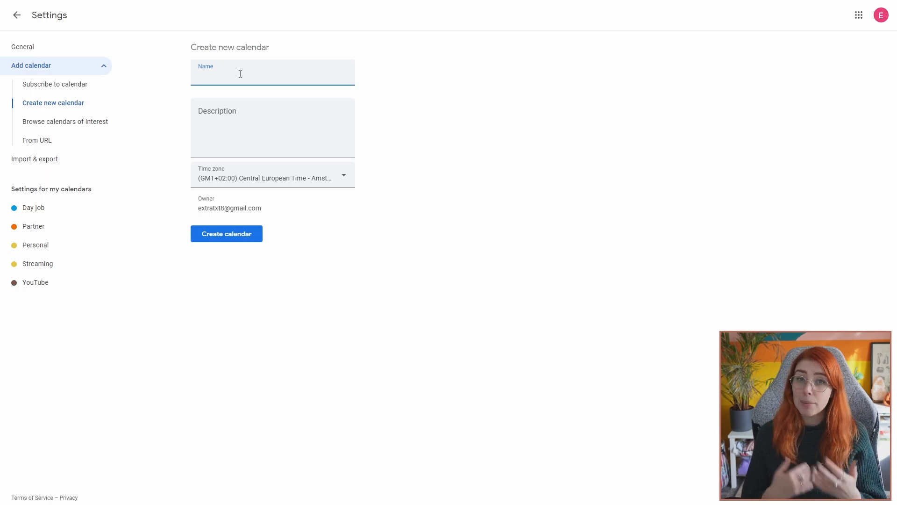
pyautogui.write('Habits and Chores')
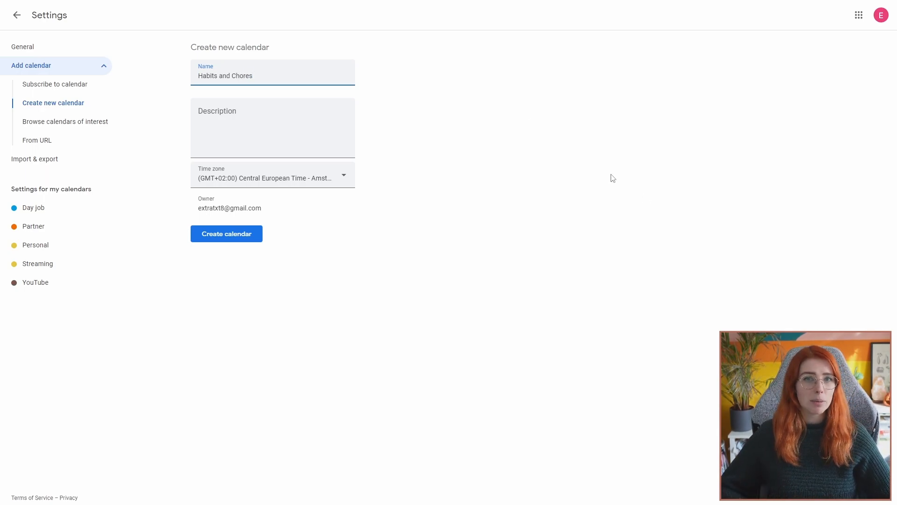
pyautogui.click(201, 239)
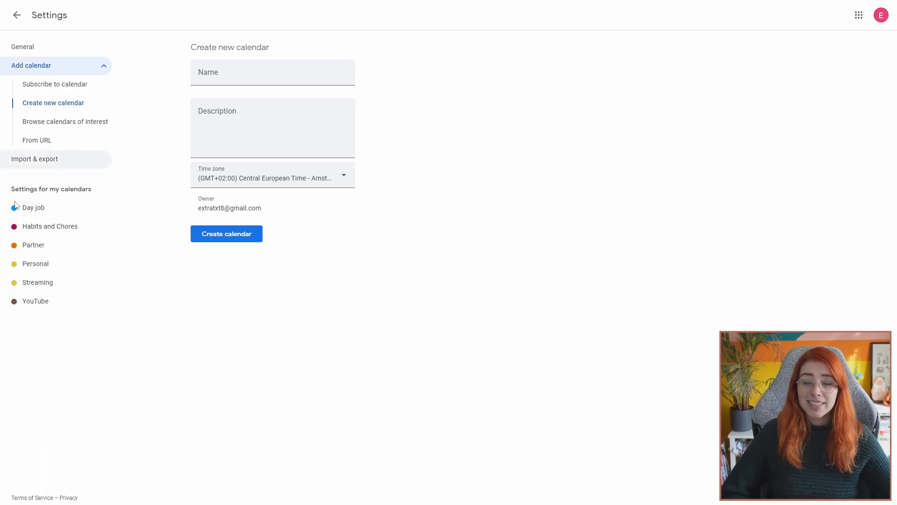
# Open the Partner calendar's settings and examine the options for sharing with specific people or groups
pyautogui.click(60, 247)
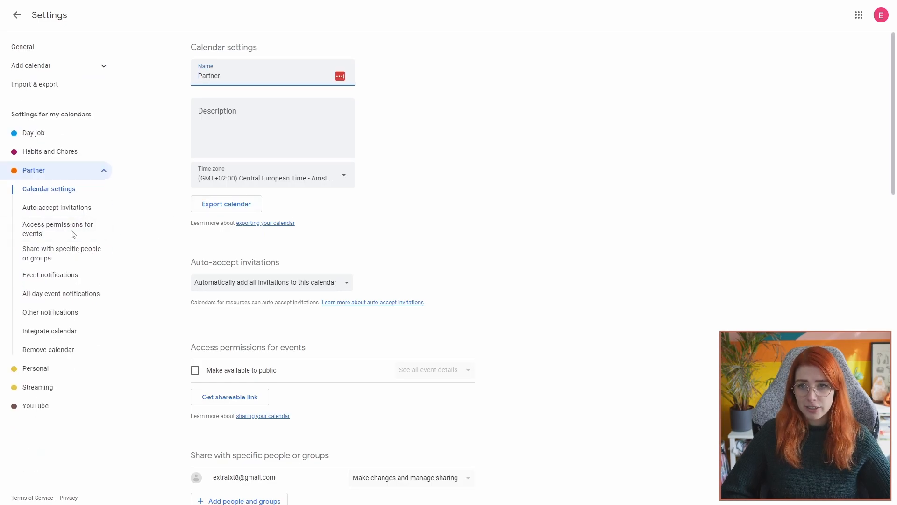
pyautogui.scroll(-5, 465, 202)
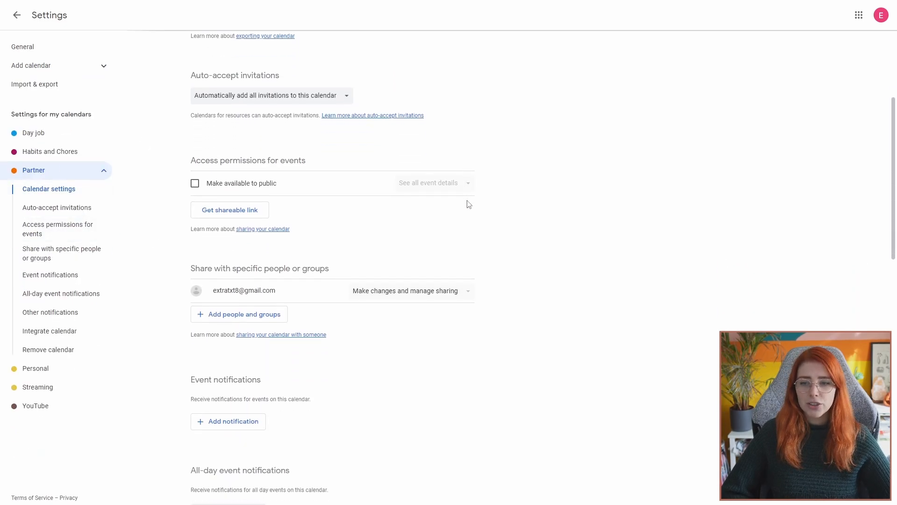
pyautogui.scroll(-1, 481, 217)
pyautogui.scroll(1, 483, 223)
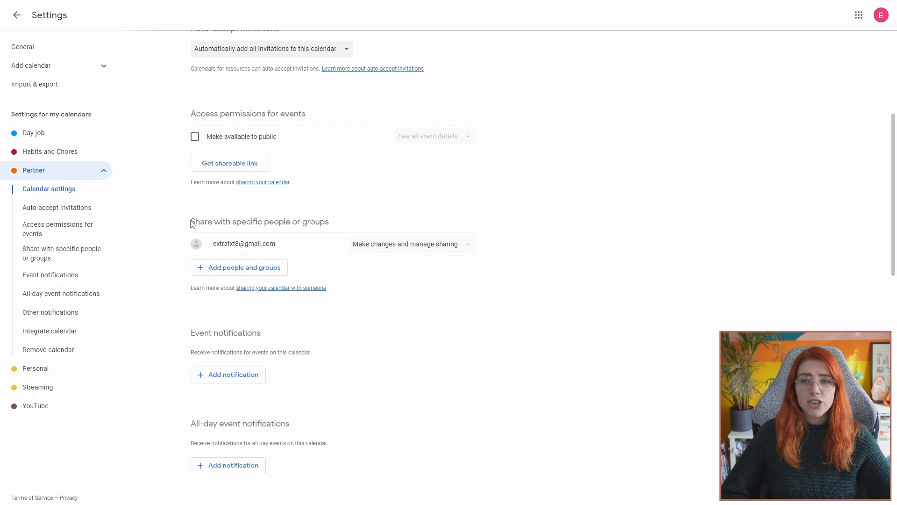
pyautogui.moveTo(190, 222); pyautogui.dragTo(378, 231)
pyautogui.click(355, 224)
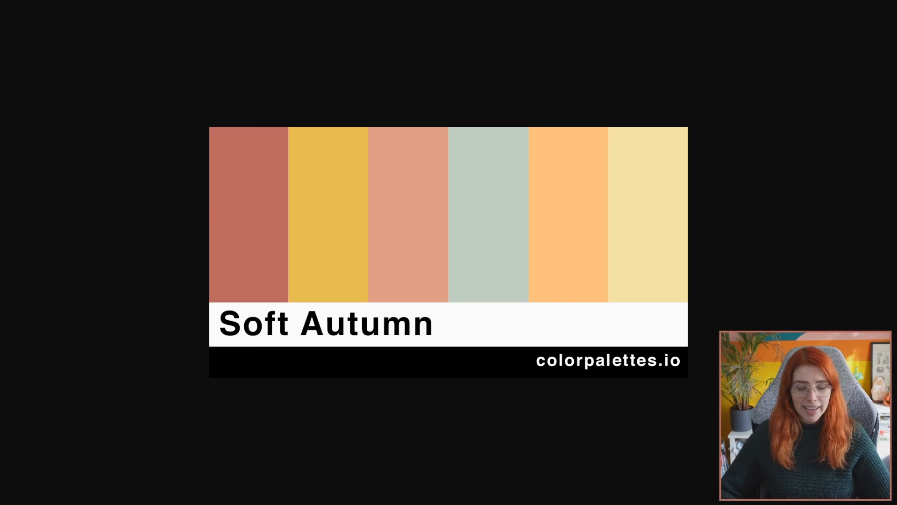
# Sample the terracotta red swatch of the Soft Autumn palette with the screen color picker and copy its hex code
pyautogui.press('super+shift+c')
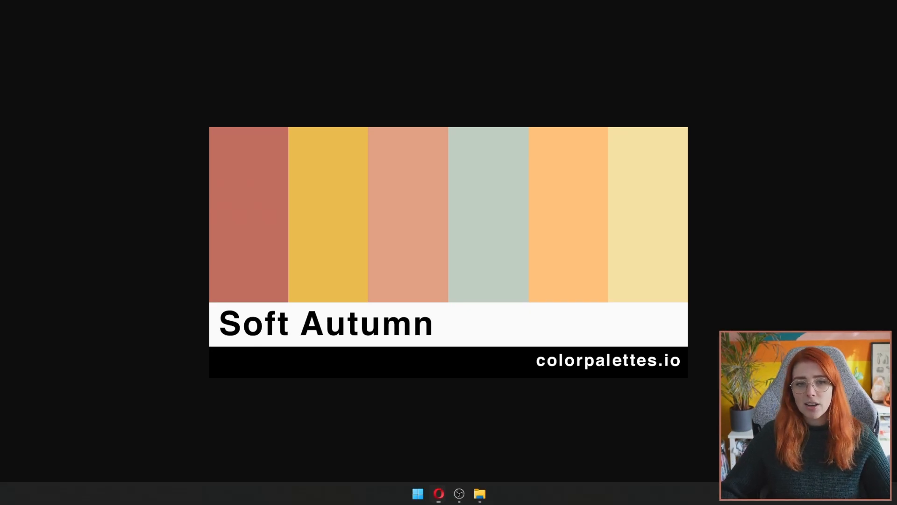
pyautogui.click(260, 191)
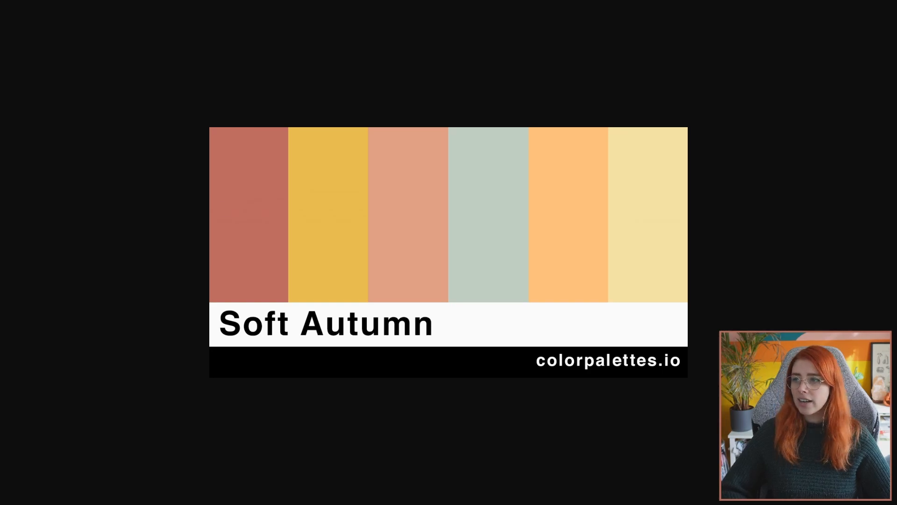
pyautogui.click(358, 230)
pyautogui.doubleClick(358, 230)
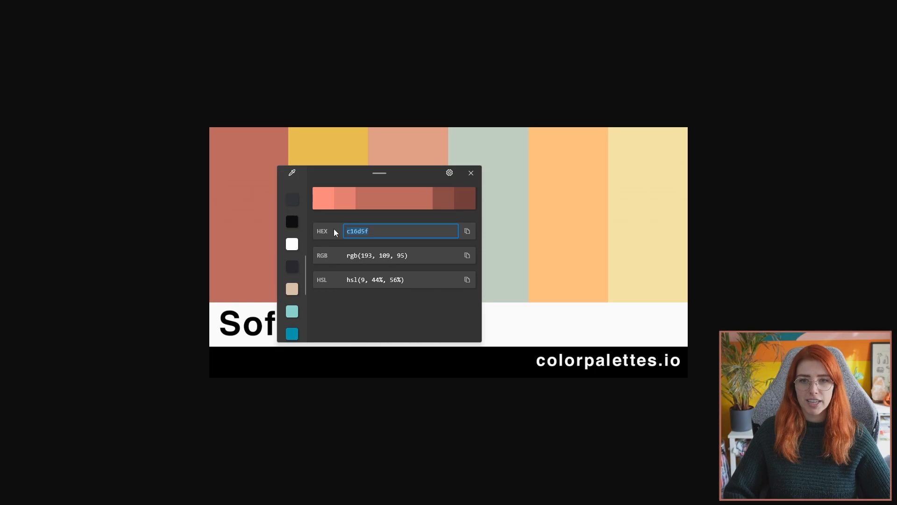
pyautogui.click(467, 231)
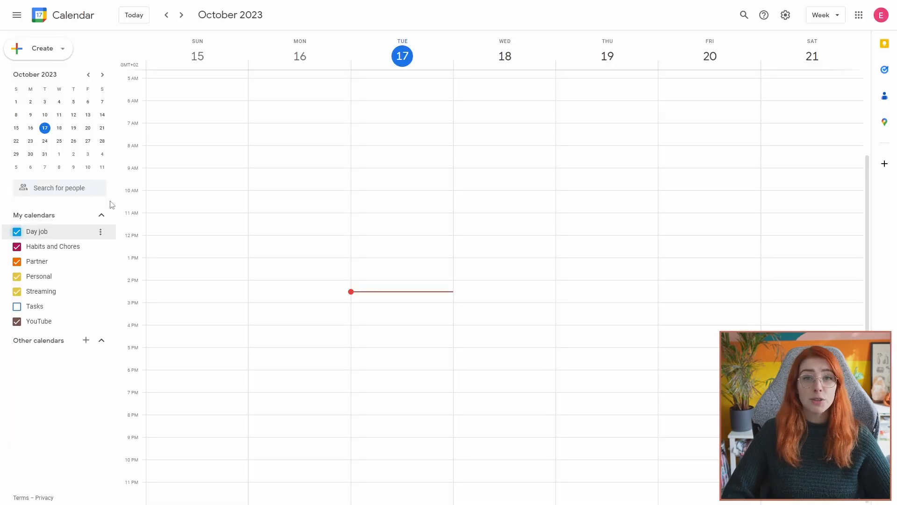
# Give the Day job calendar the custom color #c16d5f and save it
pyautogui.click(101, 233)
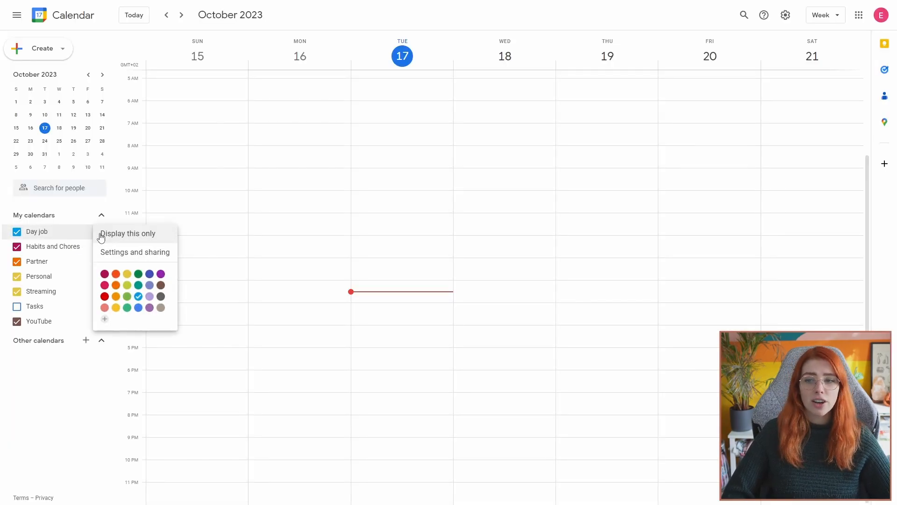
pyautogui.click(104, 320)
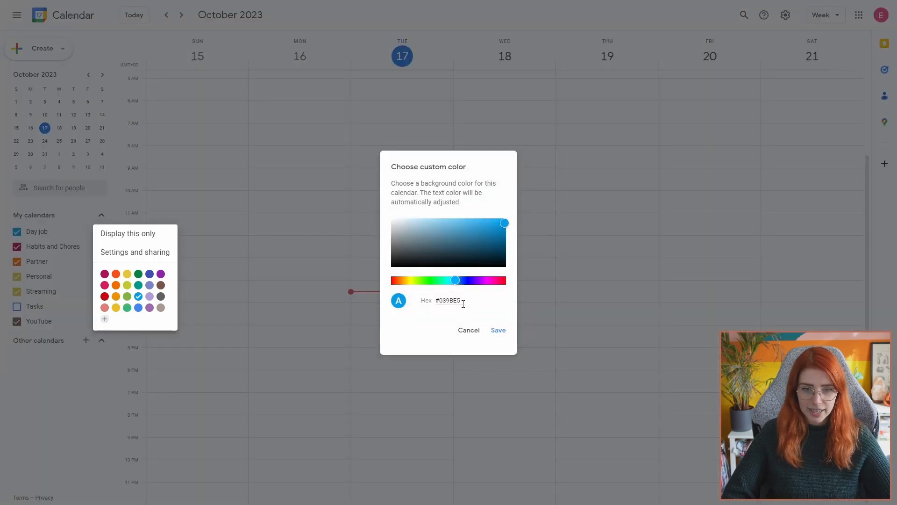
pyautogui.click(450, 302)
pyautogui.tripleClick(460, 299)
pyautogui.click(460, 299)
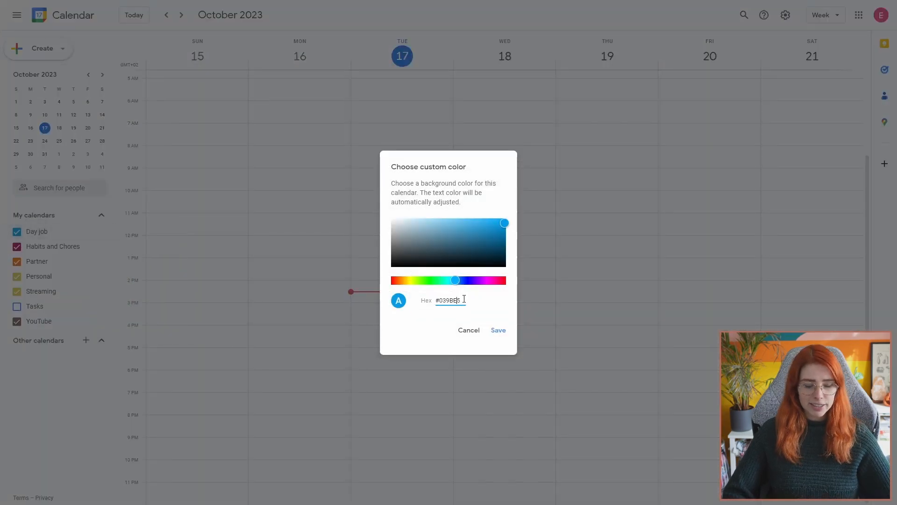
pyautogui.press('BackSpace')
pyautogui.press('BackSpace')
pyautogui.press('BackSpace')
pyautogui.press('BackSpace')
pyautogui.press('BackSpace')
pyautogui.press('BackSpace')
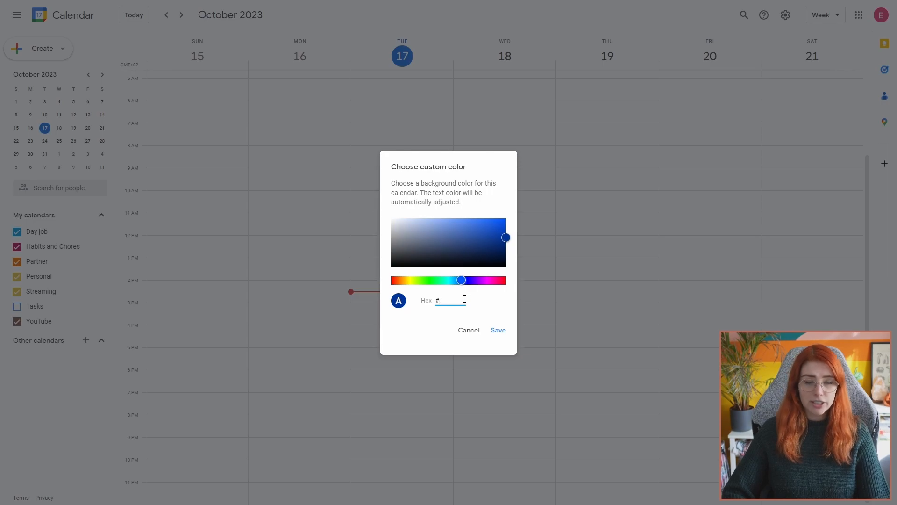
pyautogui.hotkey('ctrl', 'v')
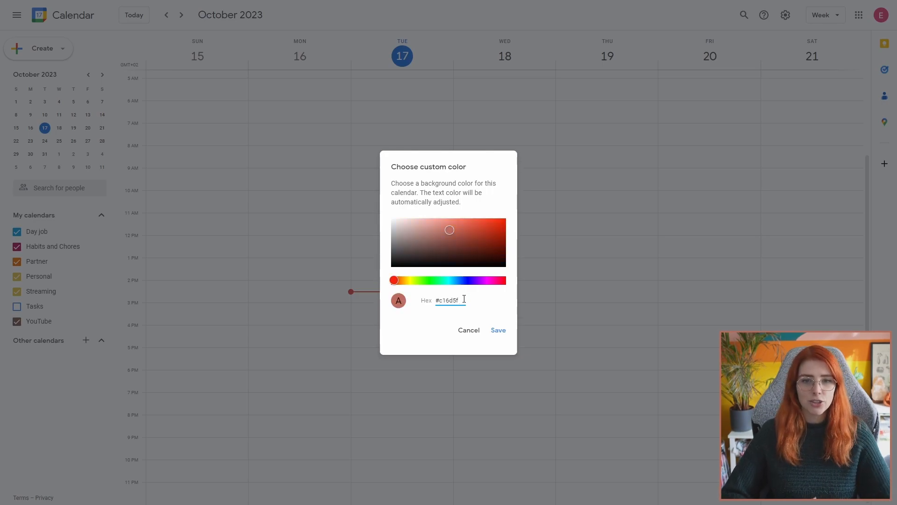
pyautogui.click(500, 332)
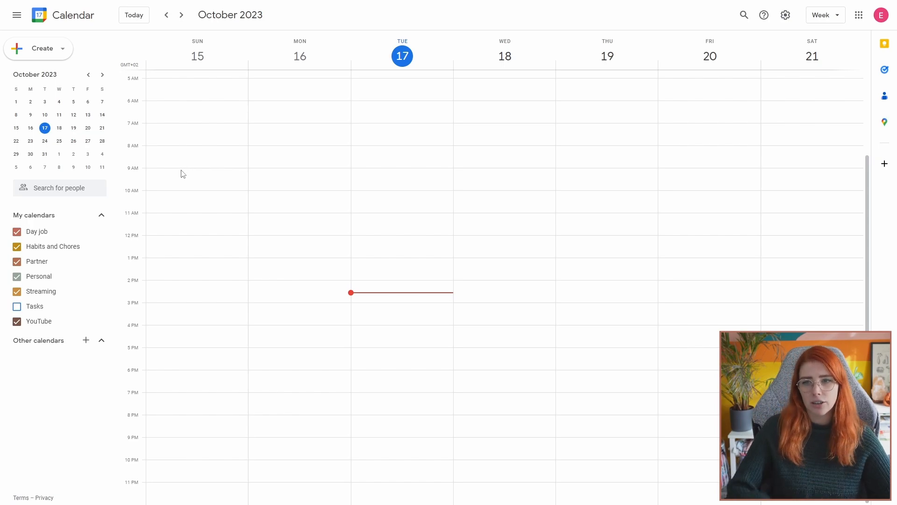
# Add a Day job event on Sunday, October 15 from 9:00am to 5:00pm titled "TOPdesk work" with a laptop emoji in front
pyautogui.moveTo(182, 173); pyautogui.dragTo(202, 346)
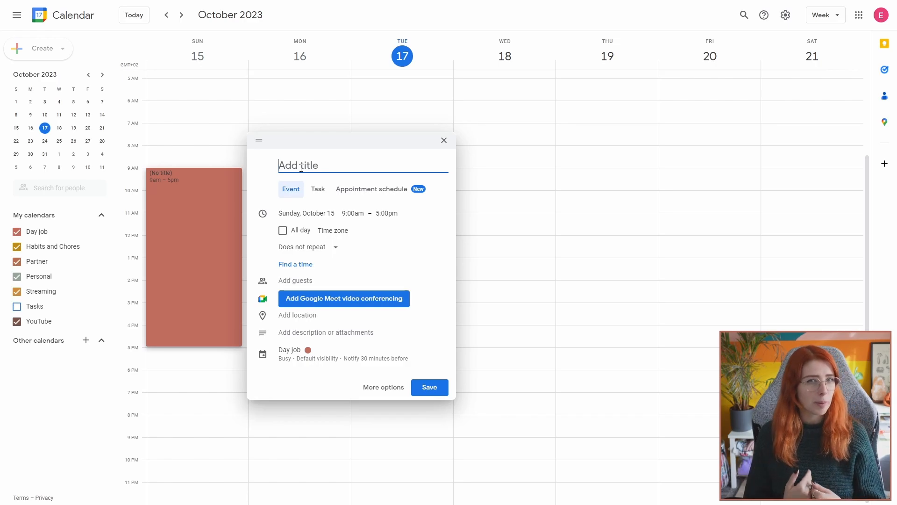
pyautogui.press('super+period')
pyautogui.write('lap')
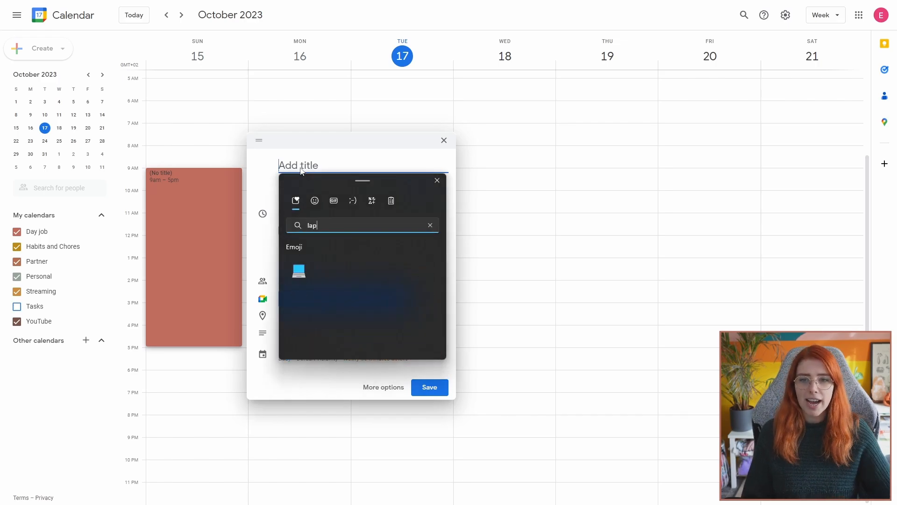
pyautogui.click(298, 271)
pyautogui.press('Escape')
pyautogui.write('TOPdesk work')
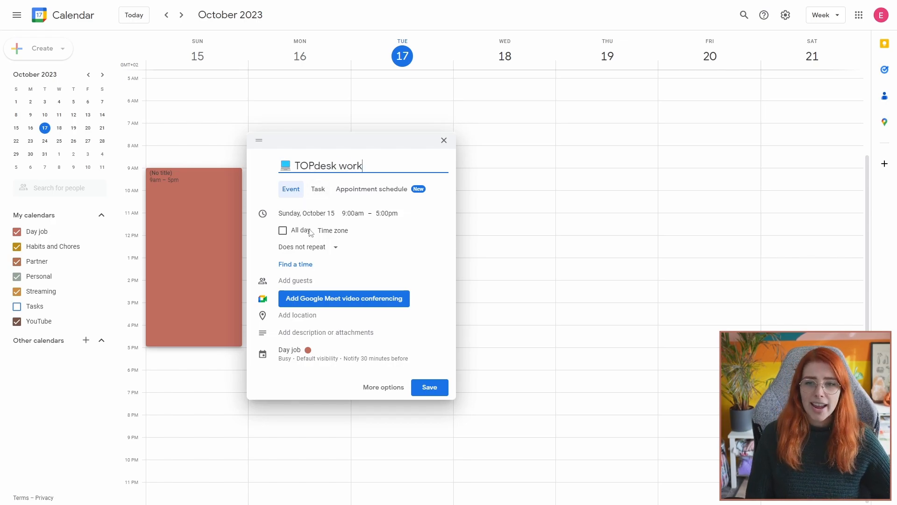
# Make the TOPdesk work event repeat weekly on Monday, Tuesday and Thursday with no end date, and save it
pyautogui.click(296, 248)
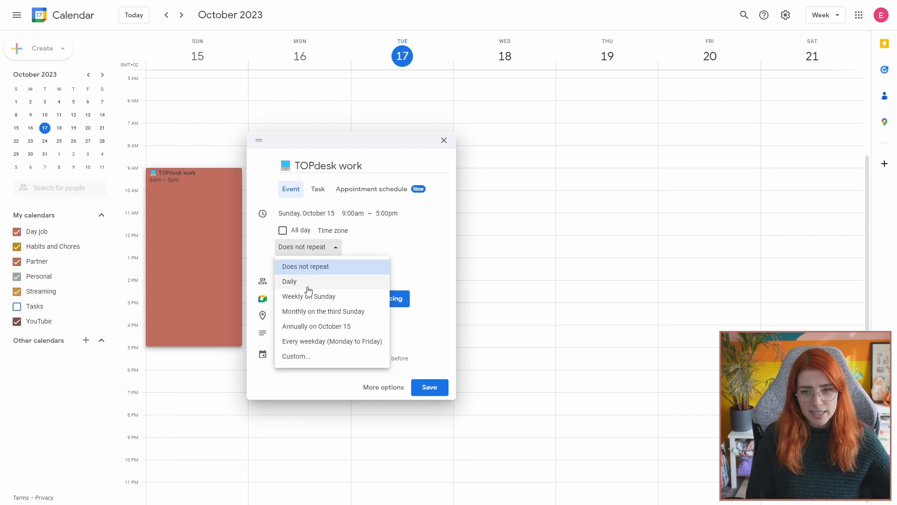
pyautogui.click(299, 357)
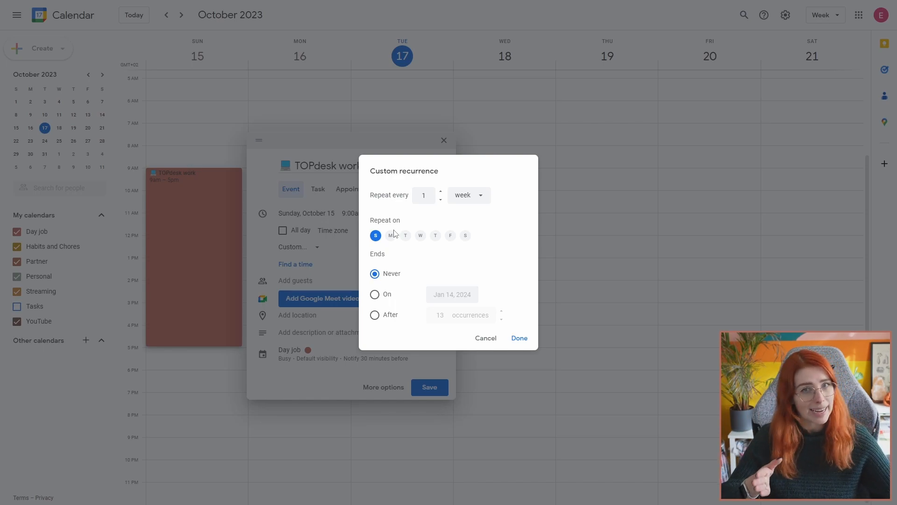
pyautogui.click(389, 237)
pyautogui.click(376, 237)
pyautogui.click(404, 238)
pyautogui.click(436, 238)
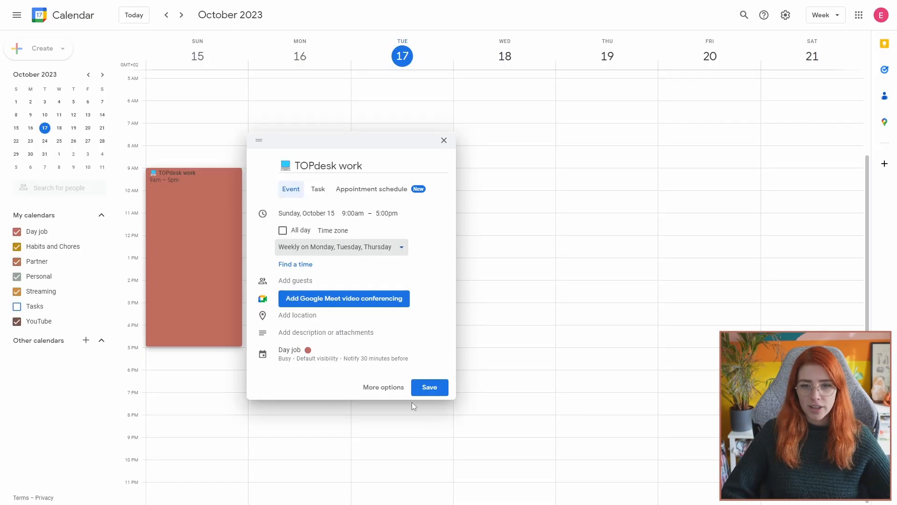
pyautogui.click(426, 390)
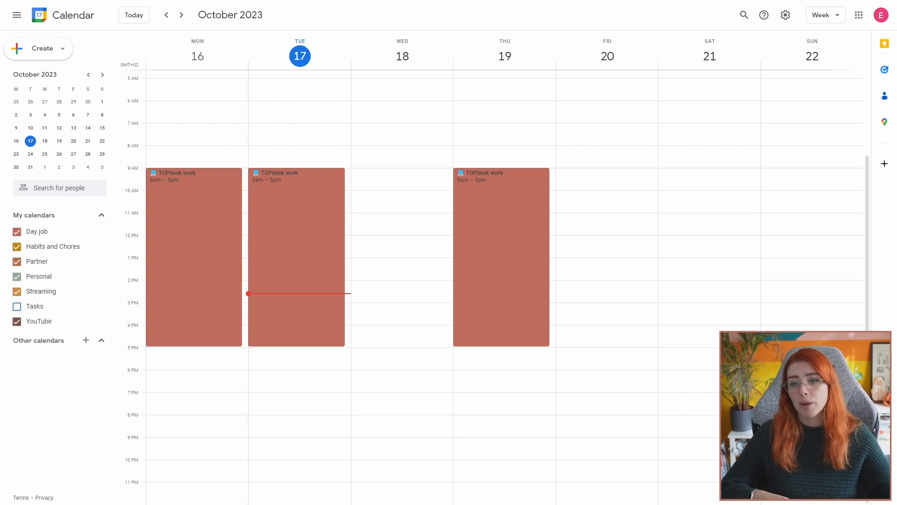
pyautogui.click(86, 340)
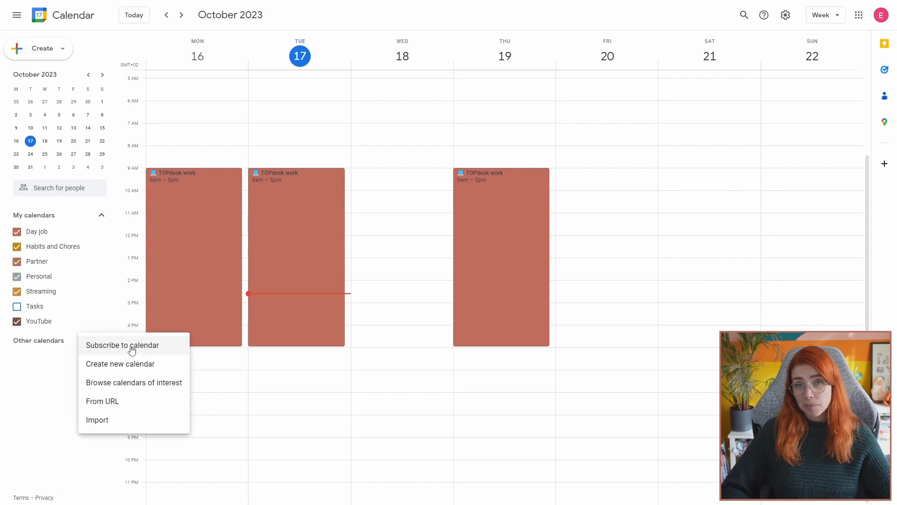
pyautogui.click(66, 390)
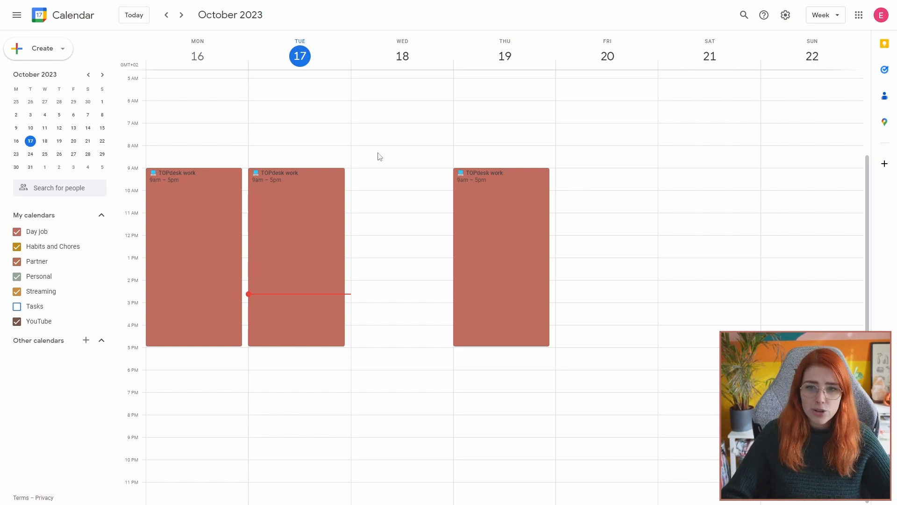
# Create an event on Wednesday, October 18 from 8:00am to 10:00am and assign it to the Content Creation calendar
pyautogui.moveTo(380, 150); pyautogui.dragTo(379, 189)
pyautogui.click(180, 330)
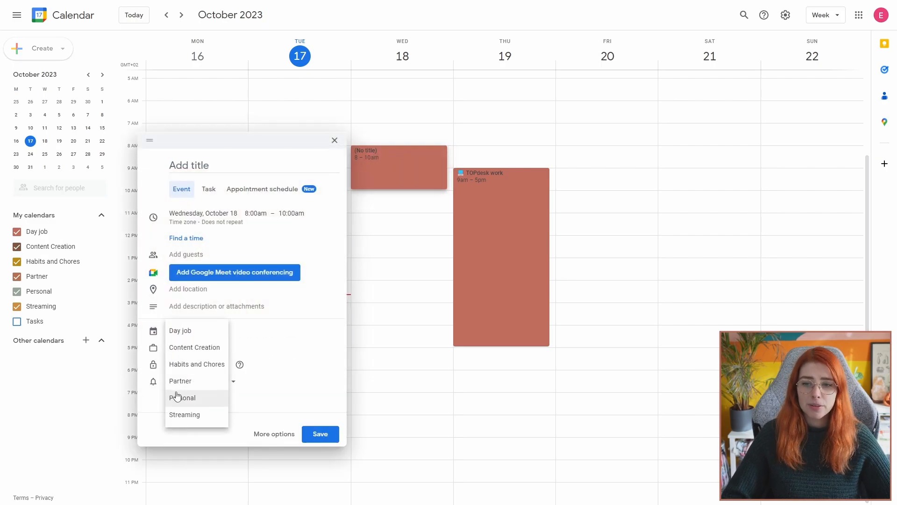
pyautogui.click(185, 348)
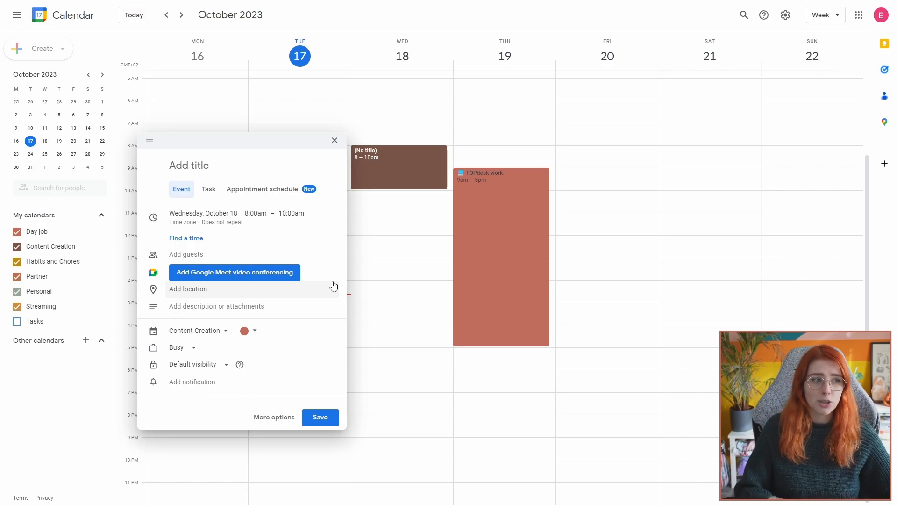
# Title the new Wednesday event "Admin & writing" with a coffee emoji in front and save it
pyautogui.click(251, 165)
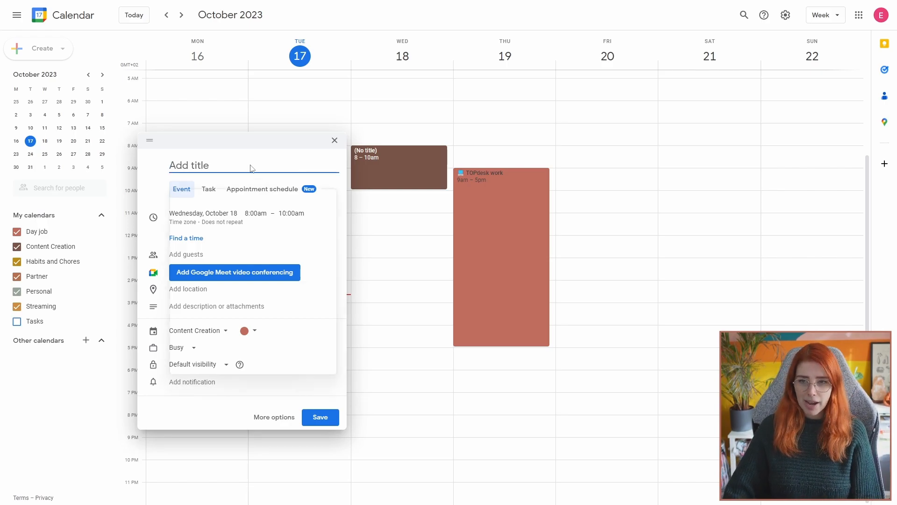
pyautogui.press('super+period')
pyautogui.write('coff')
pyautogui.click(198, 276)
pyautogui.click(209, 168)
pyautogui.write('Ad')
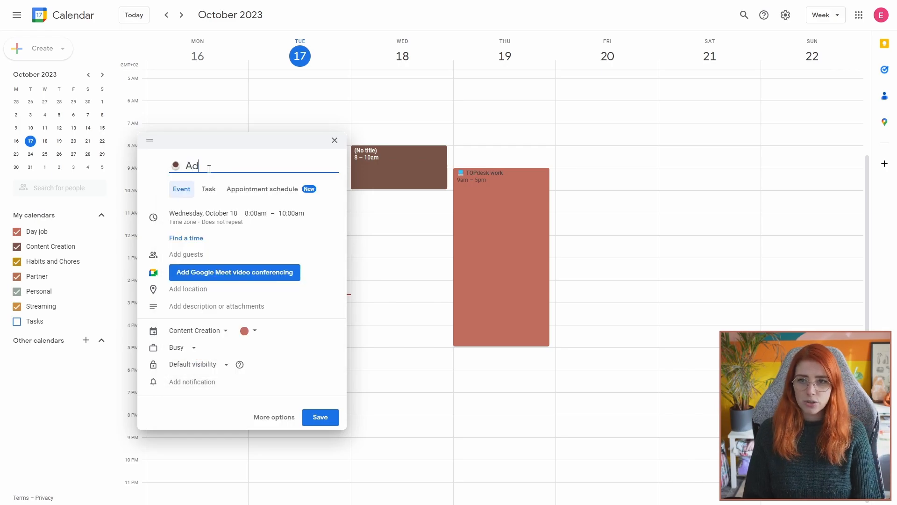
pyautogui.write('min & writing')
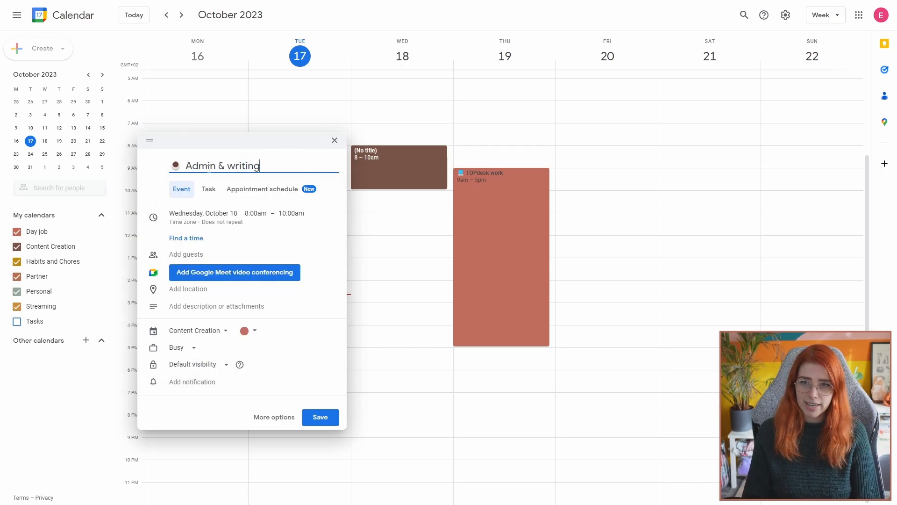
pyautogui.press('Return')
# Edit the Admin & writing event to repeat weekly on Wednesday and Friday with no end date, and save it
pyautogui.click(399, 161)
pyautogui.click(256, 155)
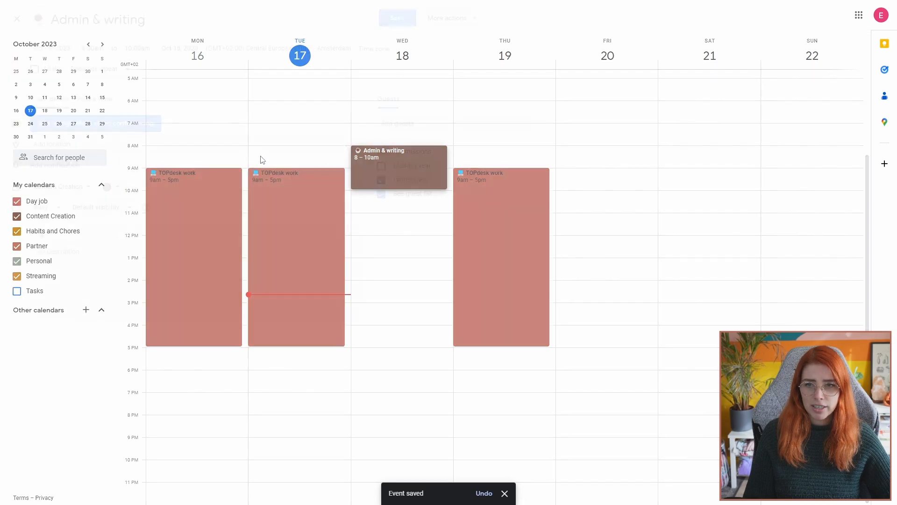
pyautogui.click(94, 72)
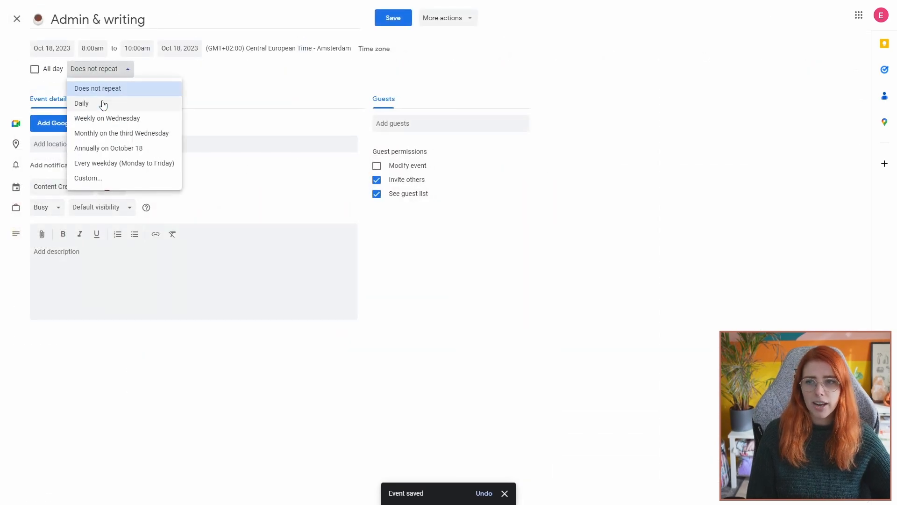
pyautogui.click(89, 177)
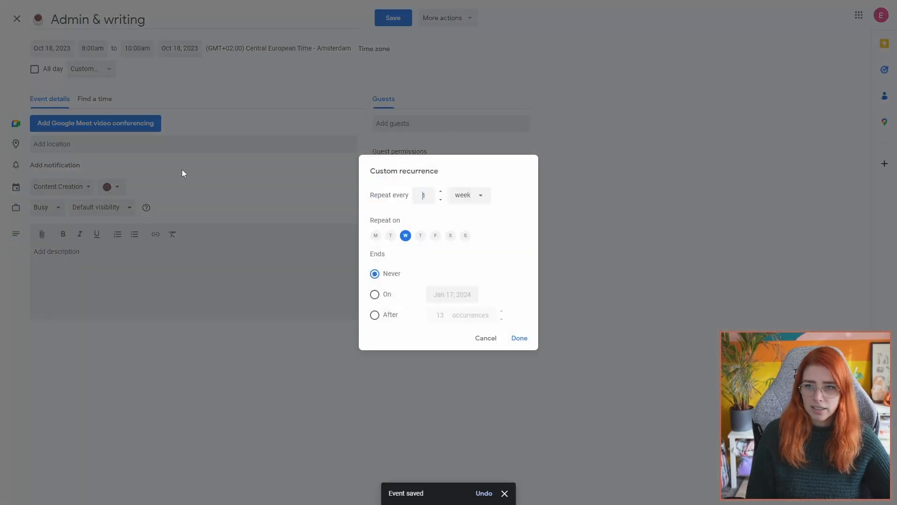
pyautogui.click(435, 236)
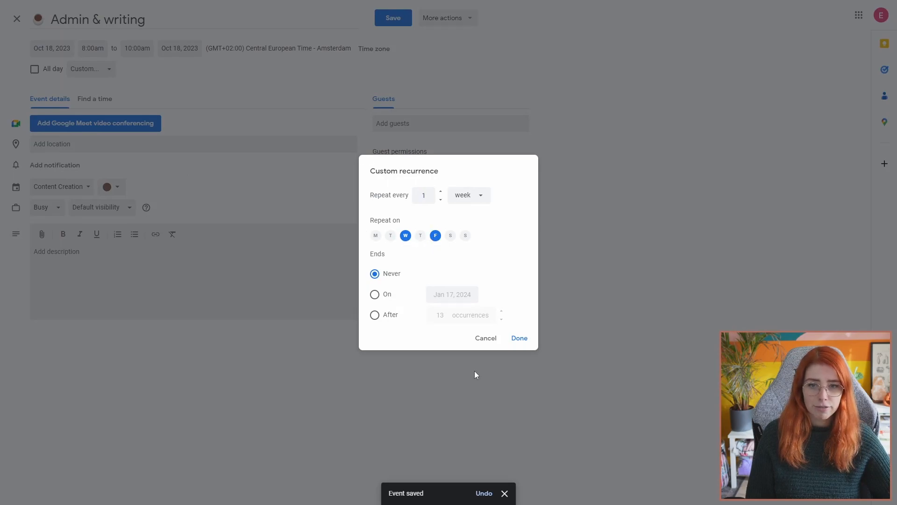
pyautogui.click(514, 339)
pyautogui.click(393, 17)
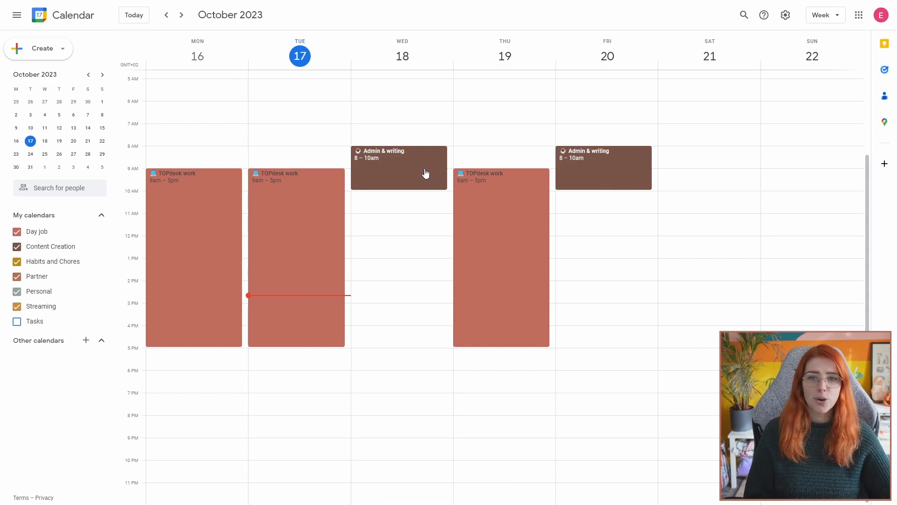
# Extend the Wednesday, October 18 Admin & writing block to end at 11am, applying the change to this event only
pyautogui.click(406, 187)
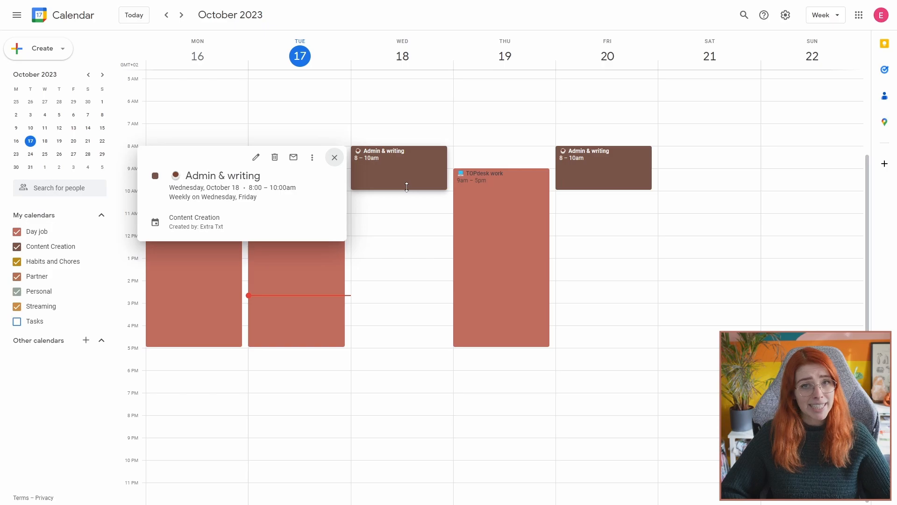
pyautogui.moveTo(406, 188); pyautogui.dragTo(403, 212)
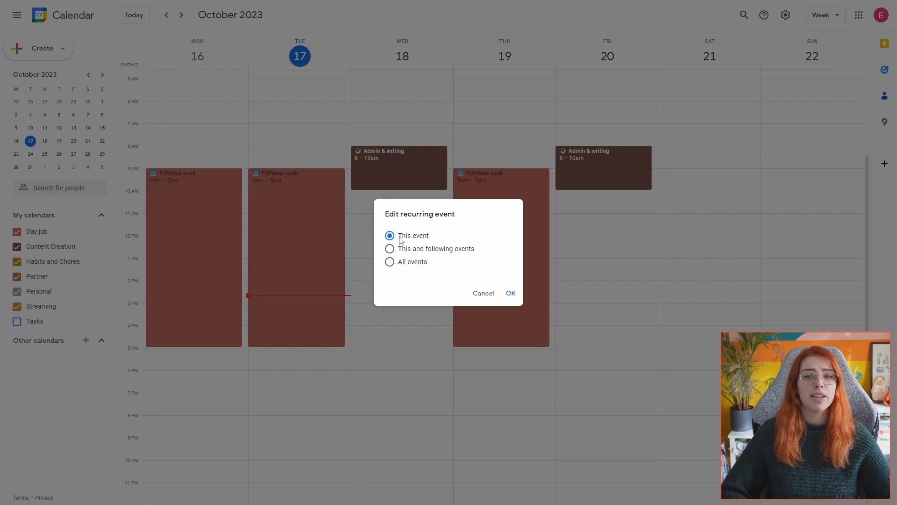
pyautogui.click(510, 293)
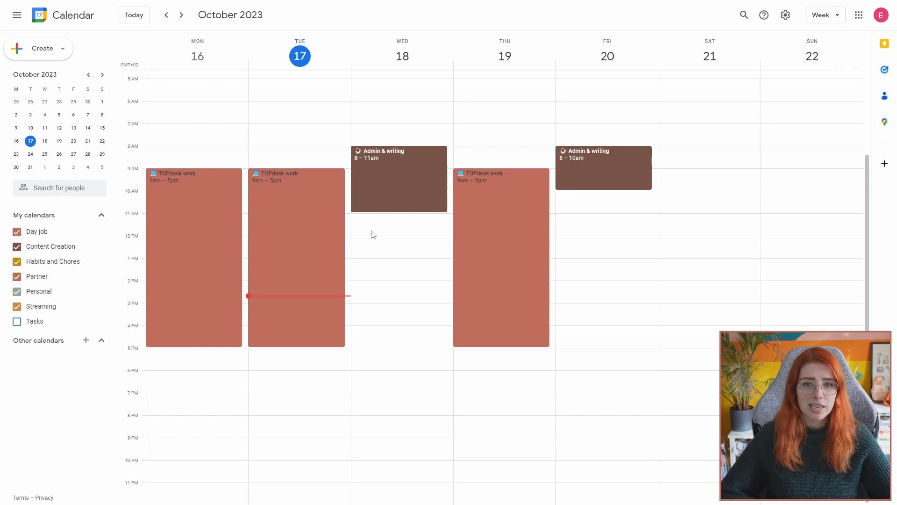
# Create an event on Wednesday, October 18 from 11:00am to 12:30pm and assign it to the Content Creation calendar
pyautogui.moveTo(368, 217); pyautogui.dragTo(371, 244)
pyautogui.click(216, 319)
pyautogui.click(196, 329)
pyautogui.click(196, 346)
# Title the 11:00am Wednesday event "Record PLC" with a red circle emoji in front
pyautogui.click(230, 166)
pyautogui.press('super+period')
pyautogui.write('red')
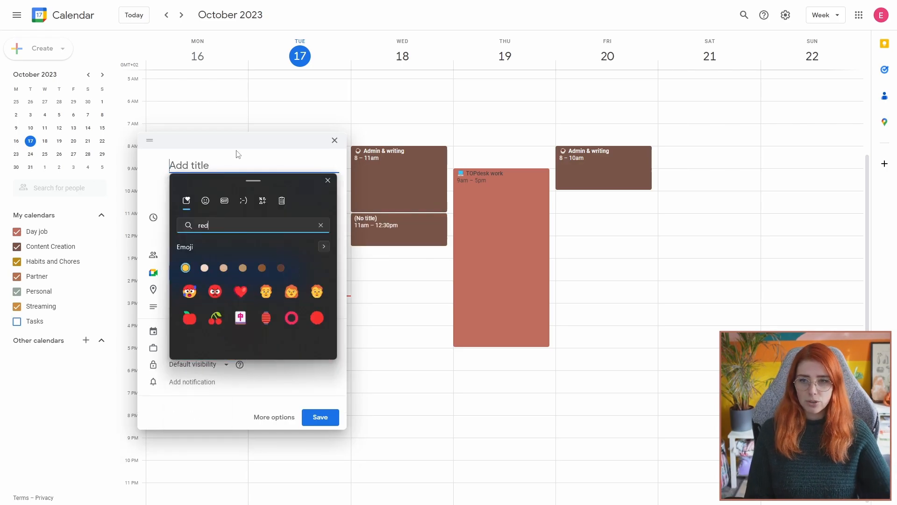
pyautogui.click(318, 320)
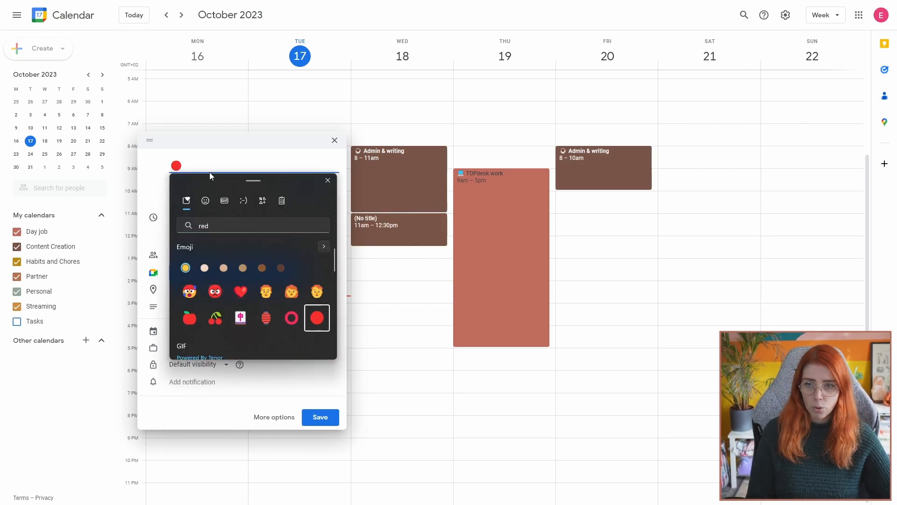
pyautogui.press('Escape')
pyautogui.write('Record PLC')
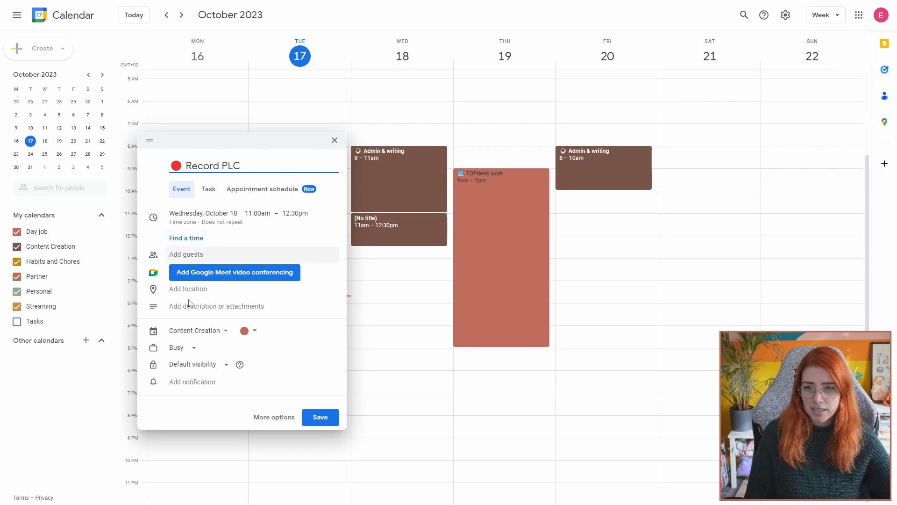
# Make the Record PLC event repeat weekly on Wednesday and save it
pyautogui.click(206, 223)
pyautogui.click(197, 247)
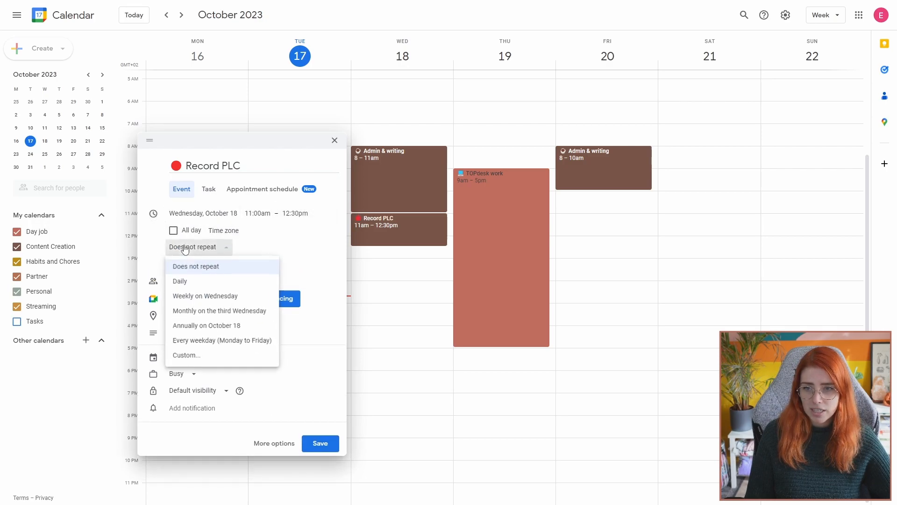
pyautogui.click(198, 298)
pyautogui.click(314, 442)
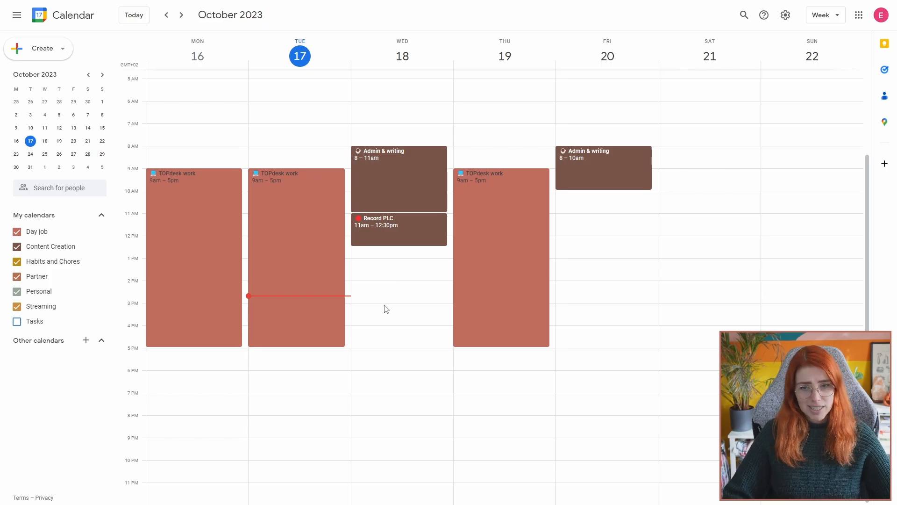
# Create an event on Wednesday, October 18 from 3:00pm to 7:00pm and assign it to the Streaming calendar
pyautogui.moveTo(386, 309); pyautogui.dragTo(392, 391)
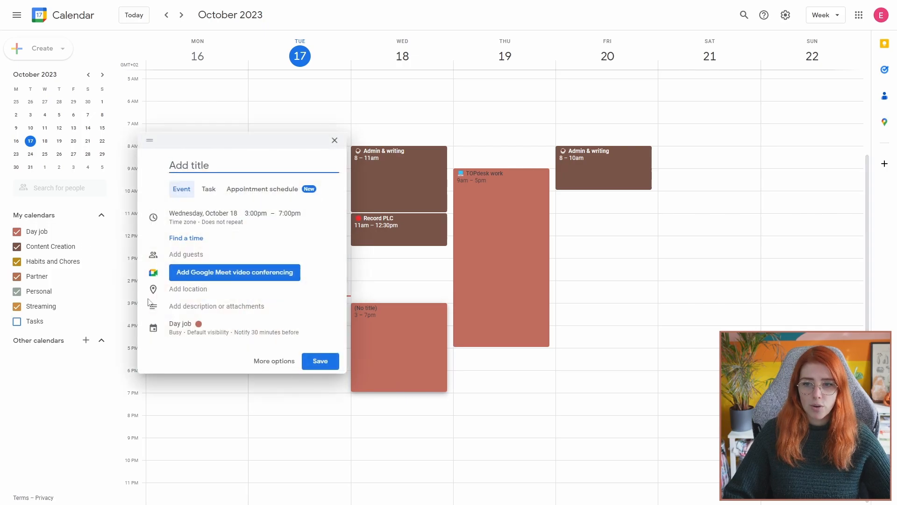
pyautogui.click(173, 323)
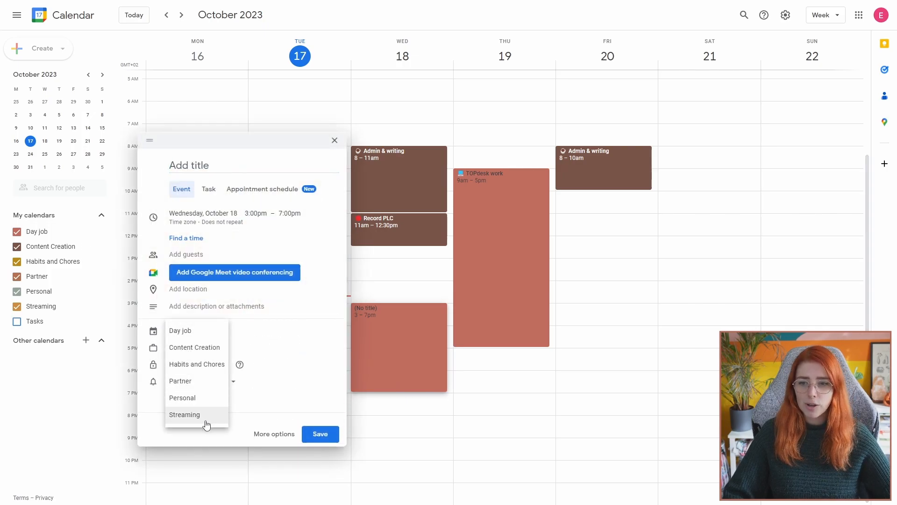
pyautogui.click(203, 469)
# Title the 3:00pm Wednesday event "Live Stream" with an orange heart emoji in front, set its repetition and save it
pyautogui.click(204, 168)
pyautogui.press('super+period')
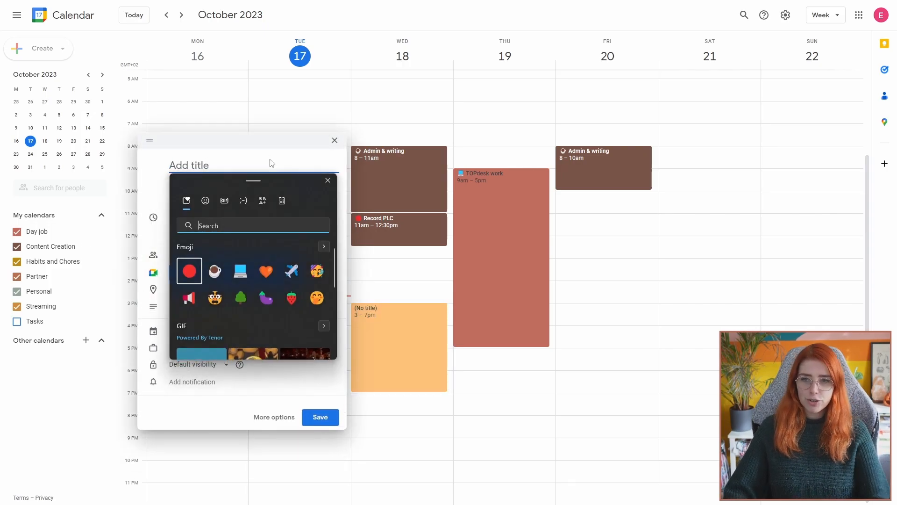
pyautogui.click(265, 270)
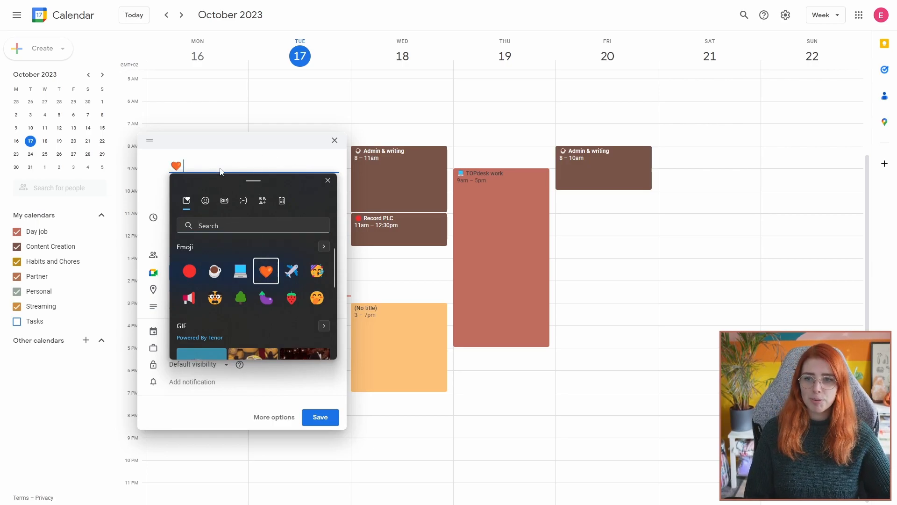
pyautogui.press('Escape')
pyautogui.write('Live Stream')
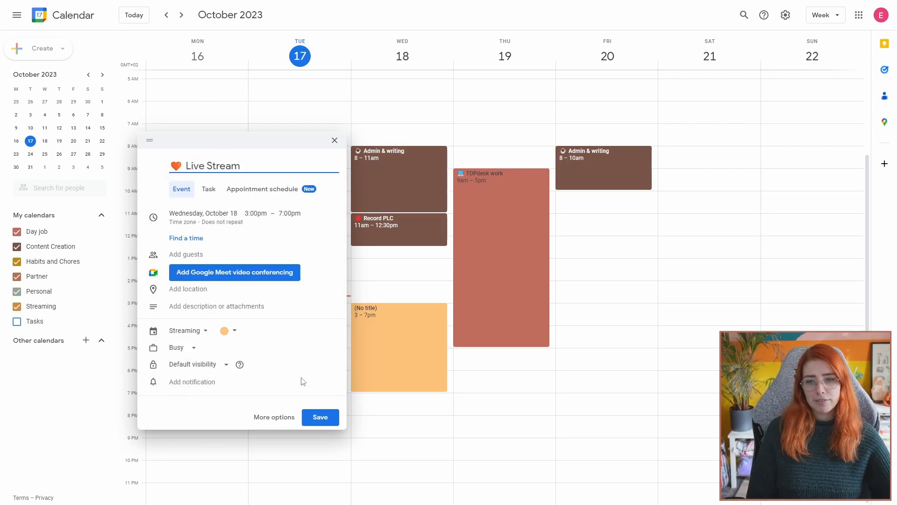
pyautogui.click(220, 220)
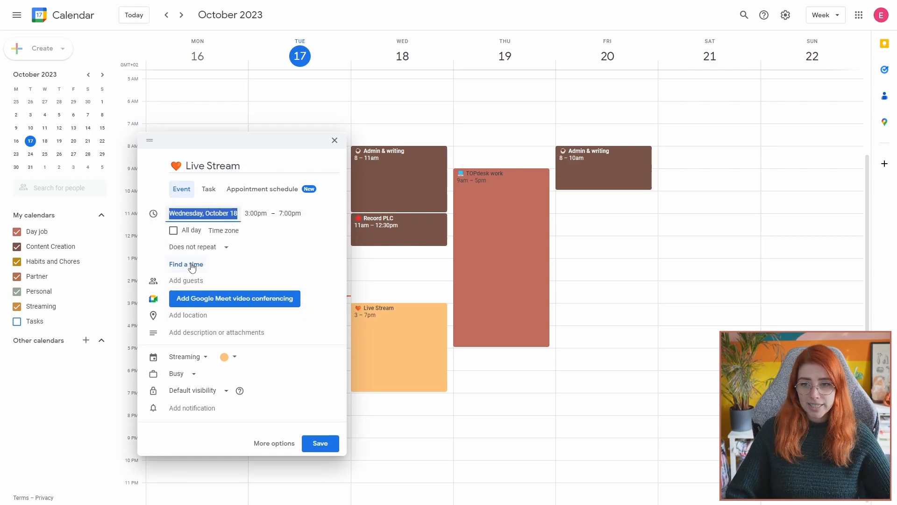
pyautogui.click(203, 247)
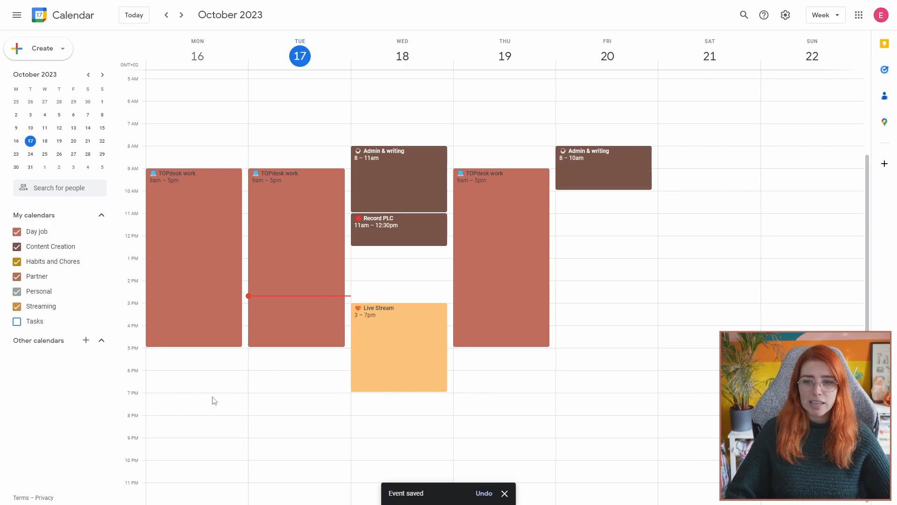
# Add a Streaming calendar event on Monday, October 16, 7:00pm–11:00pm, titled "Streaming" with an orange heart emoji, repeating weekly on Monday and Friday
pyautogui.moveTo(215, 400); pyautogui.dragTo(220, 474)
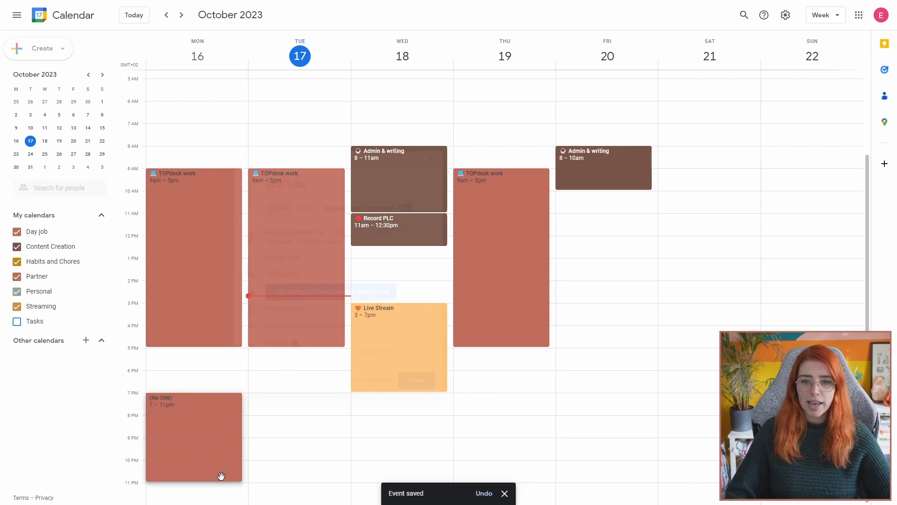
pyautogui.press('super+period')
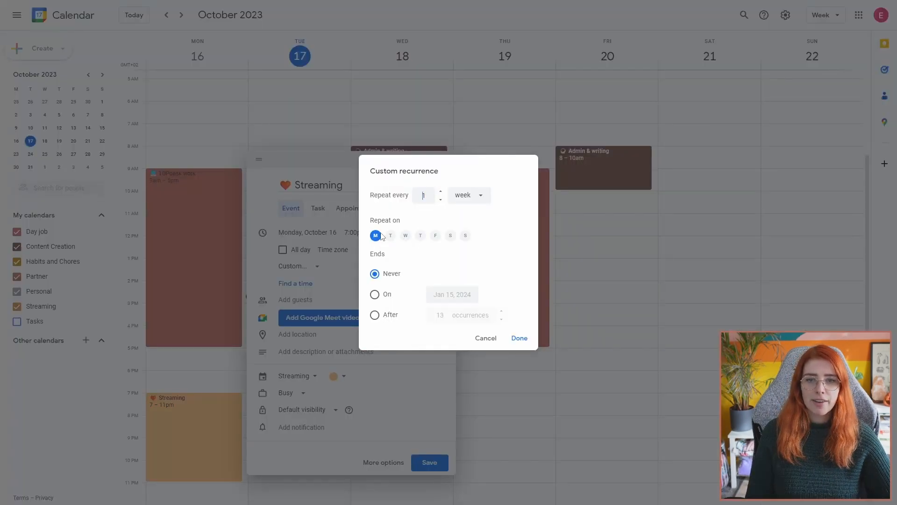
pyautogui.click(436, 235)
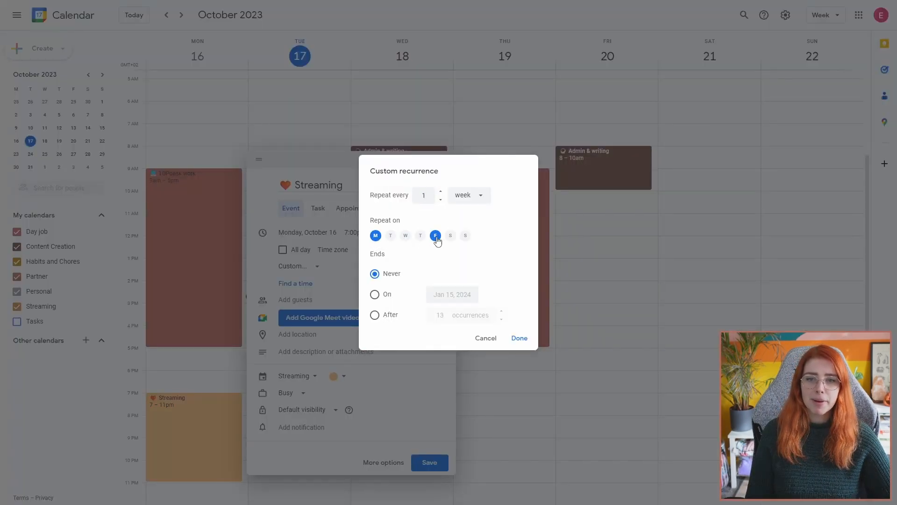
pyautogui.click(519, 337)
pyautogui.click(429, 460)
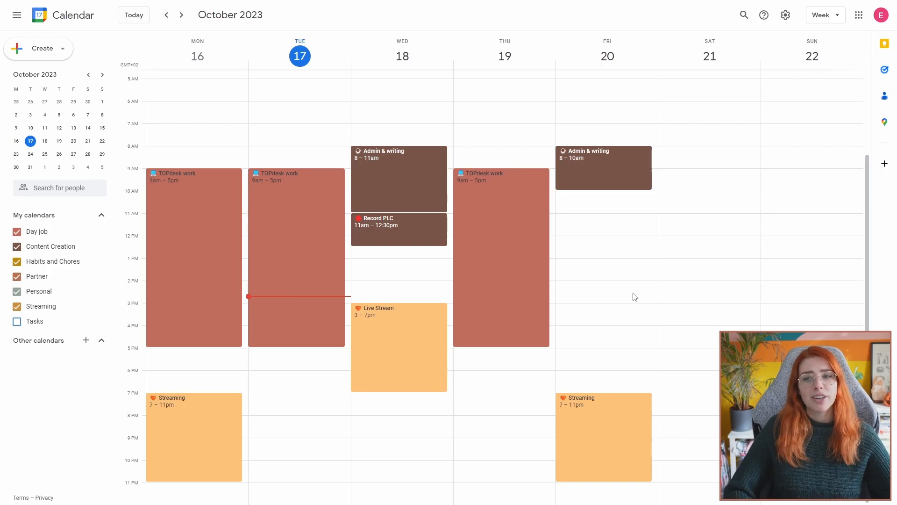
# Add a Personal calendar event on Friday, October 20, 10:00am–11:00am, titled "Physiotherapy" with a sports medal emoji in front, and save it
pyautogui.click(585, 198)
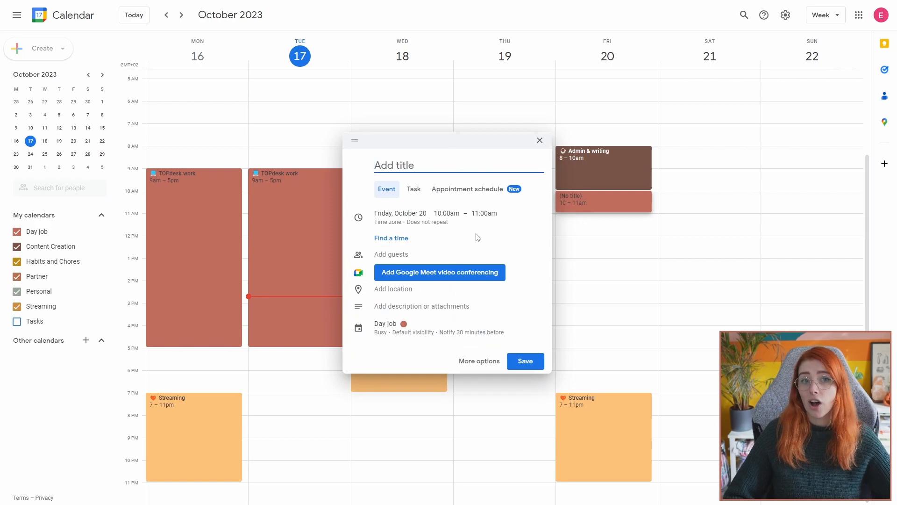
pyautogui.click(394, 323)
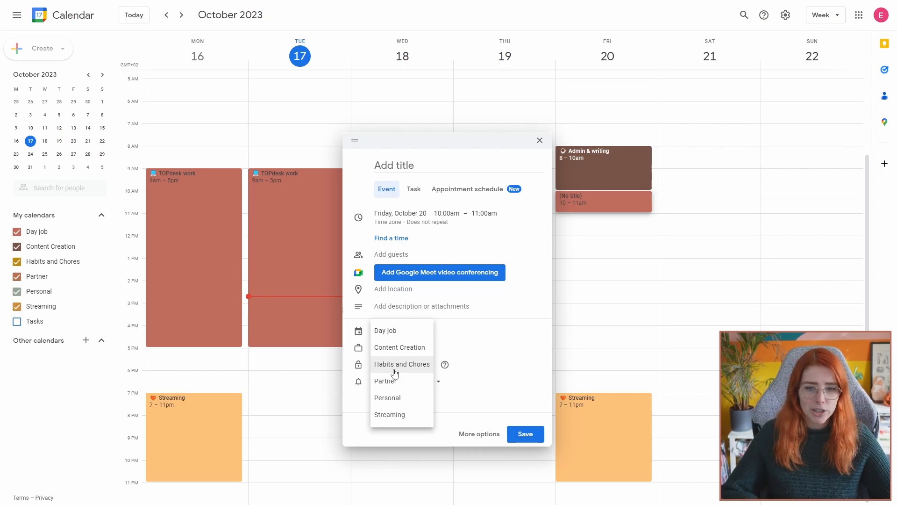
pyautogui.click(383, 397)
pyautogui.click(411, 172)
pyautogui.press('super+period')
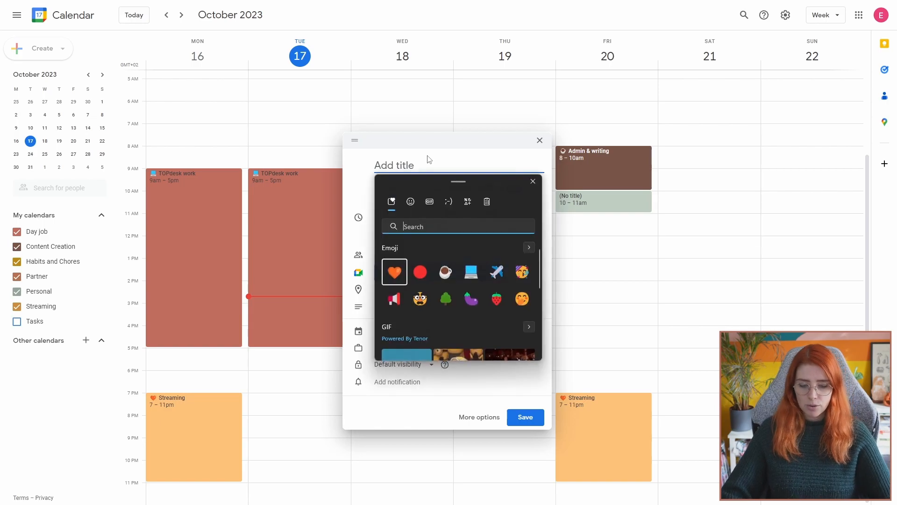
pyautogui.write('sport')
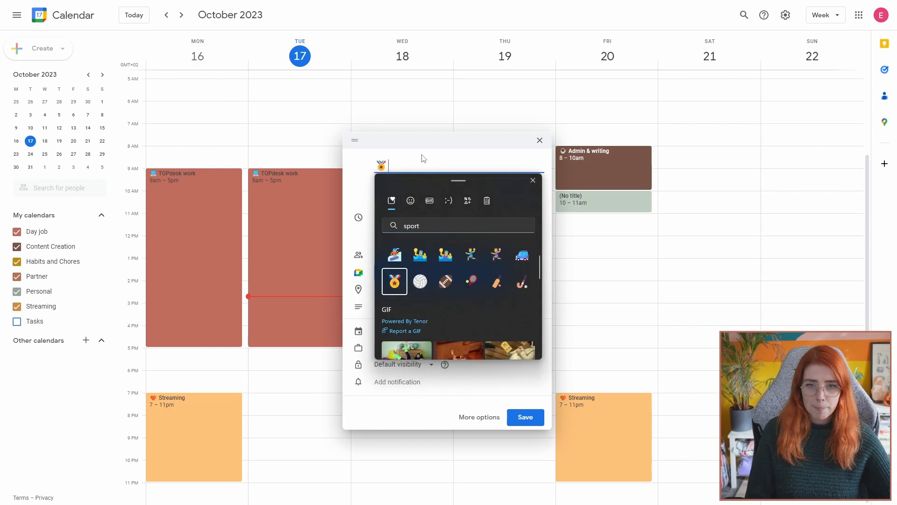
pyautogui.press('Return')
pyautogui.write('Physiotherapy')
pyautogui.click(526, 417)
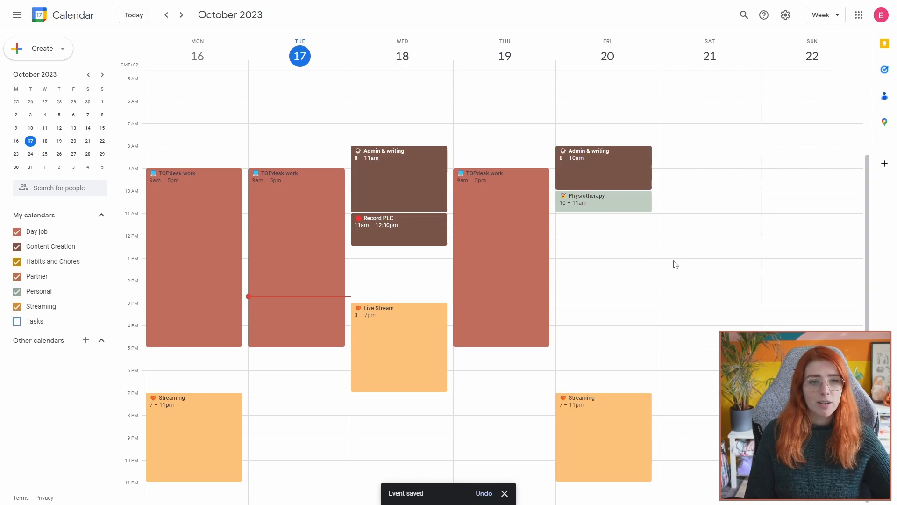
# Add a Partner calendar event on Saturday, October 21, 1:00pm–4:00pm, titled "Cinema date time" with a popcorn emoji in front
pyautogui.moveTo(706, 264); pyautogui.dragTo(702, 324)
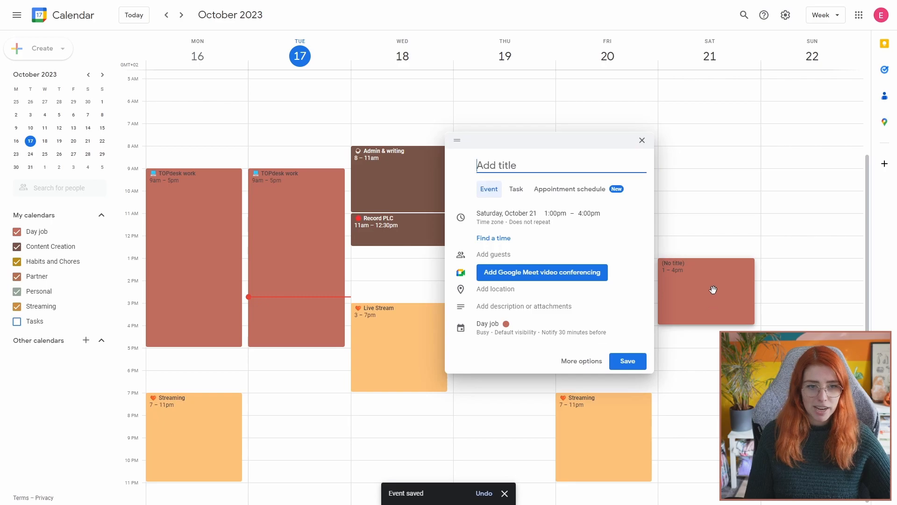
pyautogui.click(498, 329)
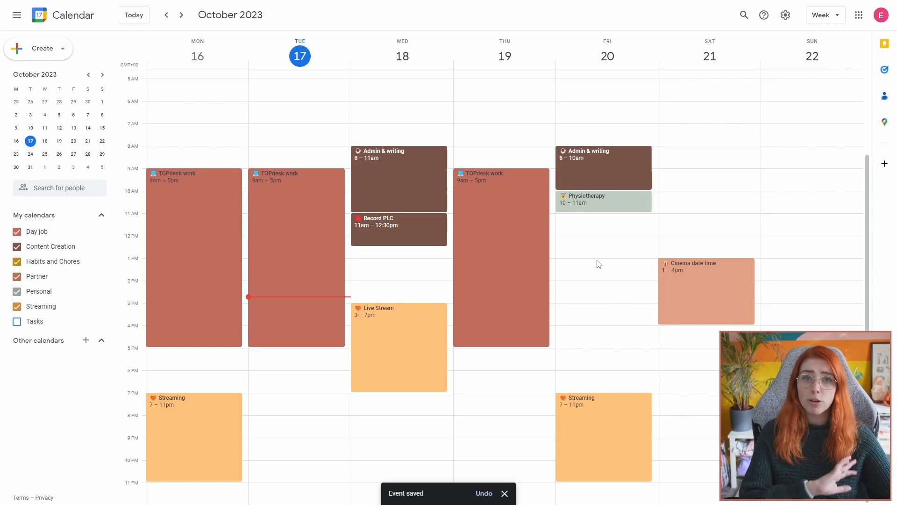
# Add a Streaming calendar event on Friday, October 20, 1:00pm–5:00pm, titled "Co-working" with an open book emoji in front, and save it
pyautogui.moveTo(589, 265); pyautogui.dragTo(590, 359)
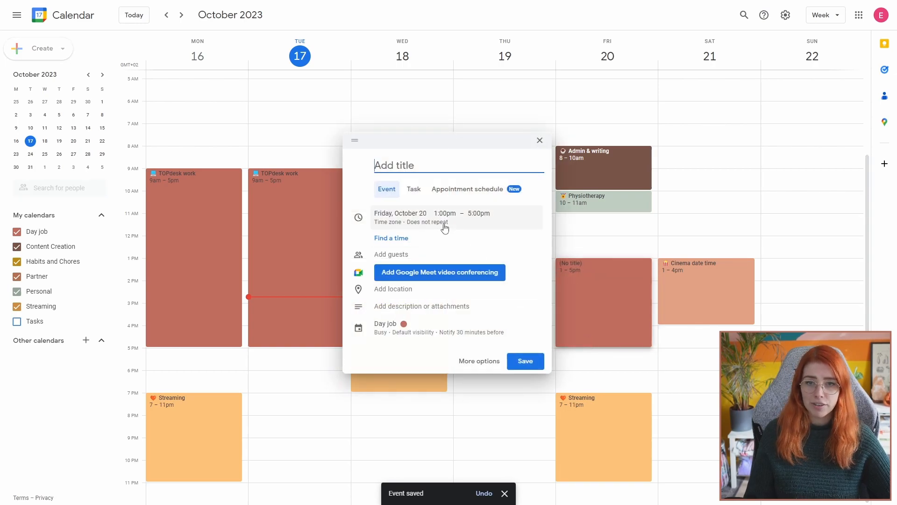
pyautogui.press('super+period')
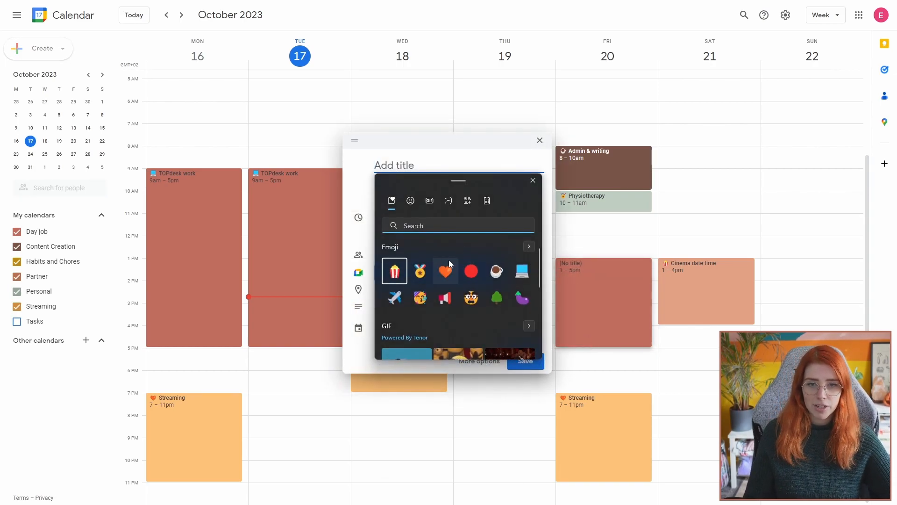
pyautogui.write('book')
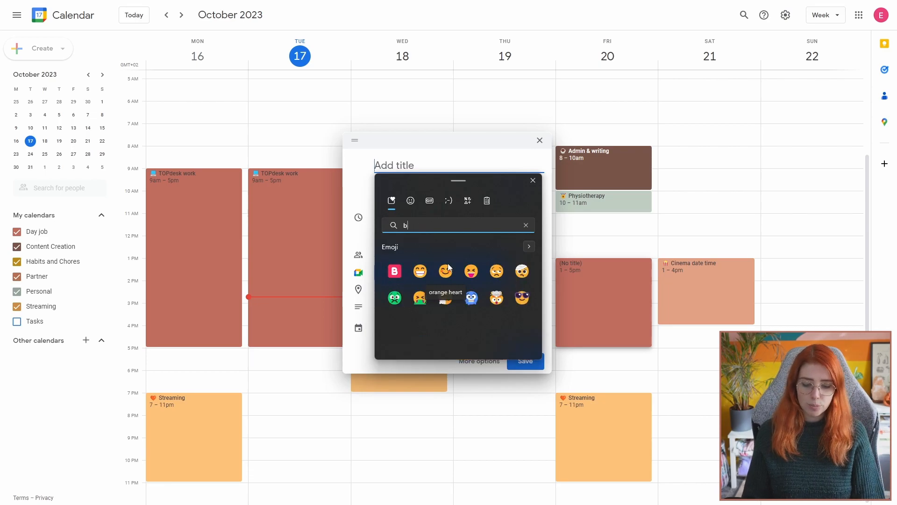
pyautogui.click(446, 271)
pyautogui.click(411, 167)
pyautogui.write('Co-working')
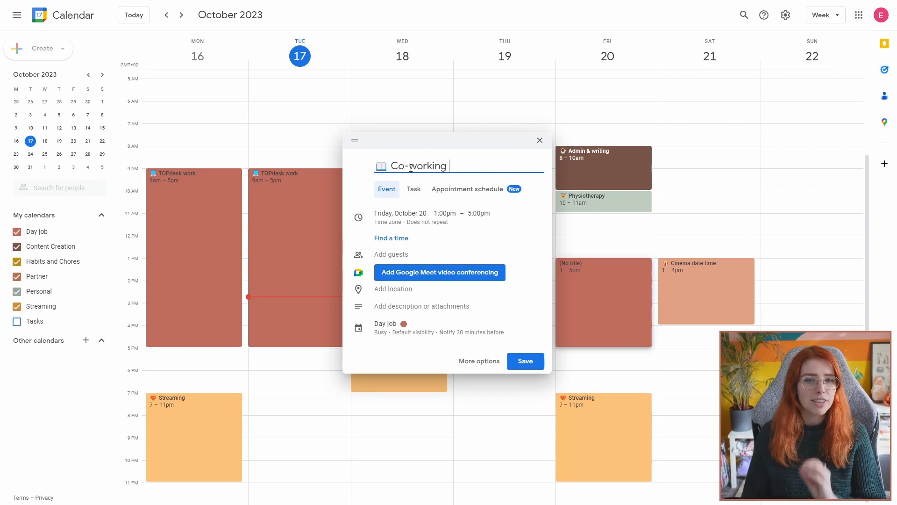
pyautogui.click(388, 325)
pyautogui.click(391, 416)
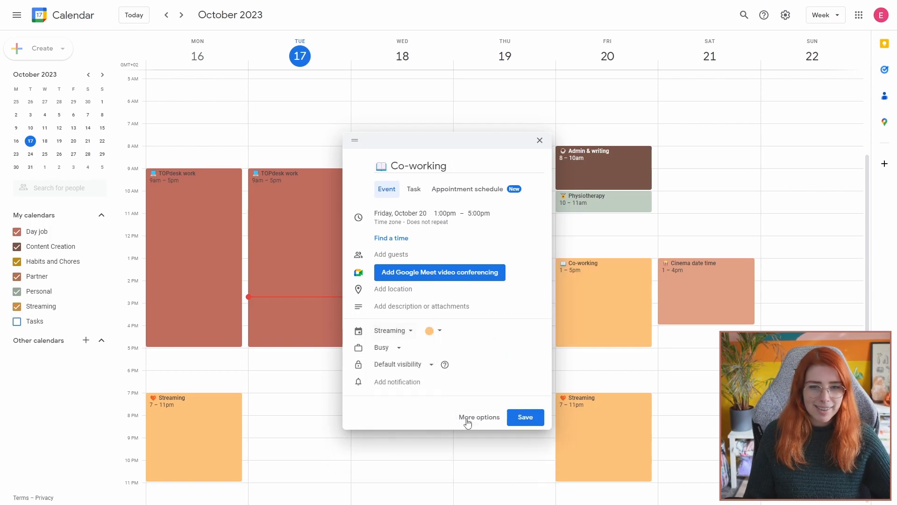
pyautogui.click(518, 420)
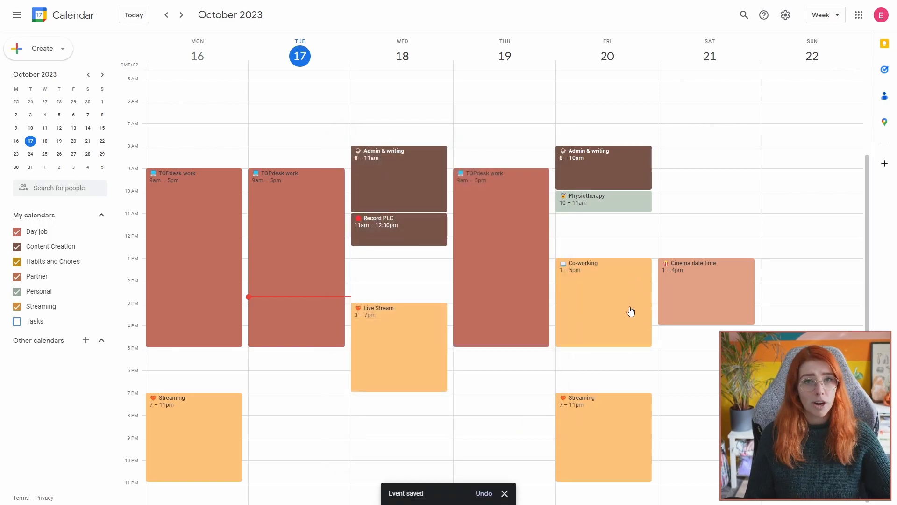
# Add a Content Creation event over Friday's Co-working block, 1:00pm–3:00pm, titled "Recording extra txt video" with a red circle emoji in front
pyautogui.moveTo(654, 264); pyautogui.dragTo(658, 299)
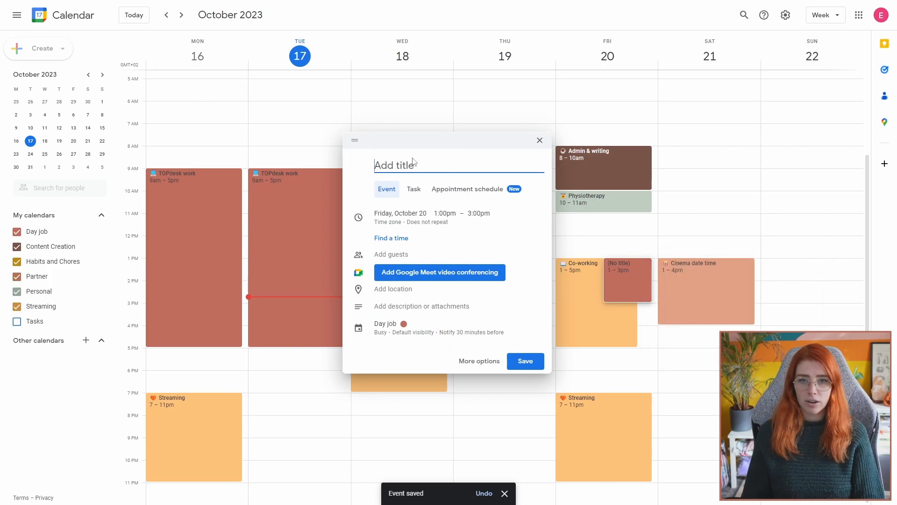
pyautogui.press('super+period')
pyautogui.click(492, 268)
pyautogui.click(401, 168)
pyautogui.write('Recording extra txt video')
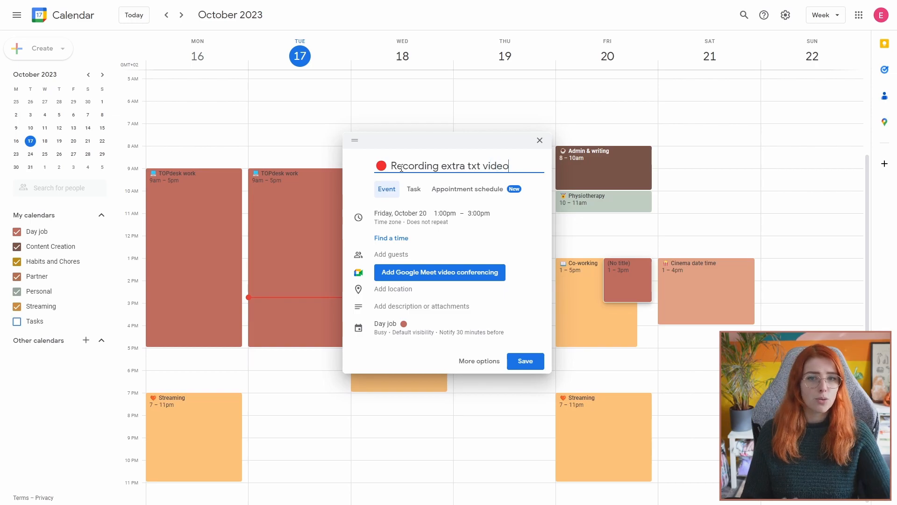
pyautogui.click(397, 328)
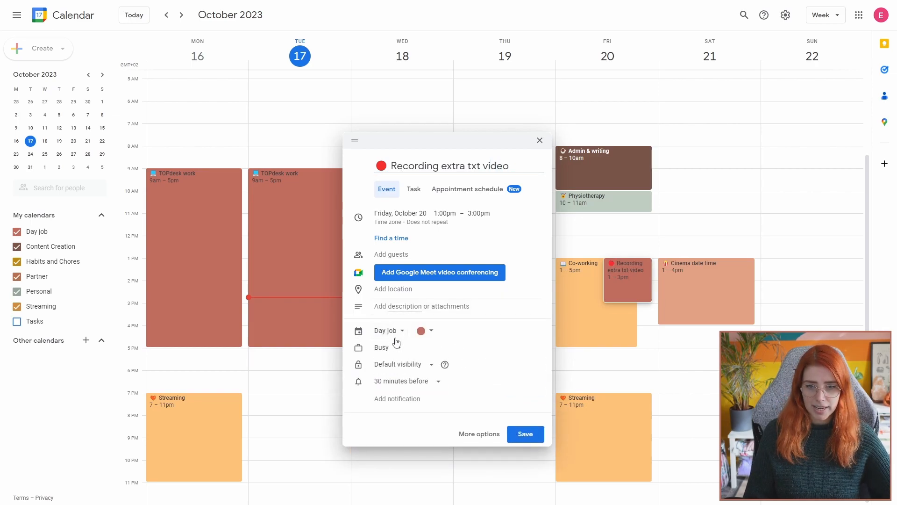
pyautogui.click(387, 331)
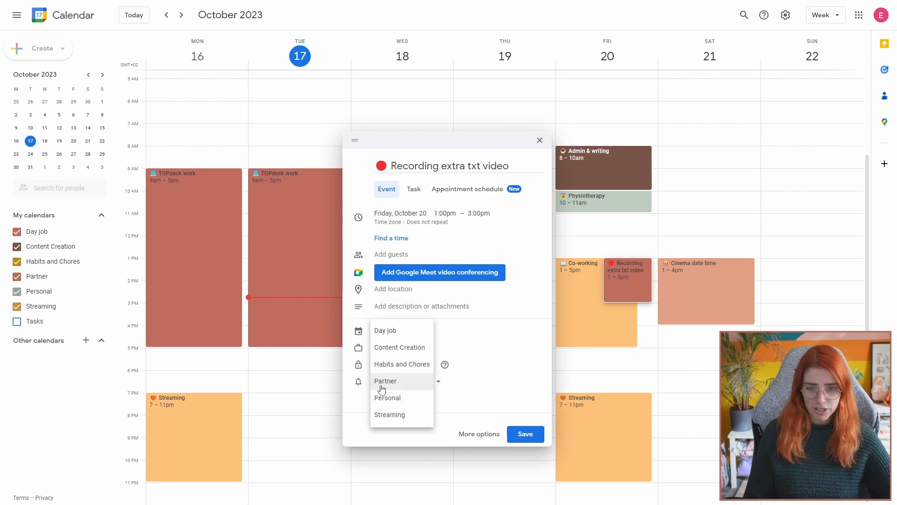
pyautogui.click(389, 345)
pyautogui.click(514, 411)
# Add a Content Creation event on Friday, October 20, 3:00pm–5:00pm, titled "Editing" with a desktop computer emoji in front, and save it
pyautogui.moveTo(643, 306); pyautogui.dragTo(643, 344)
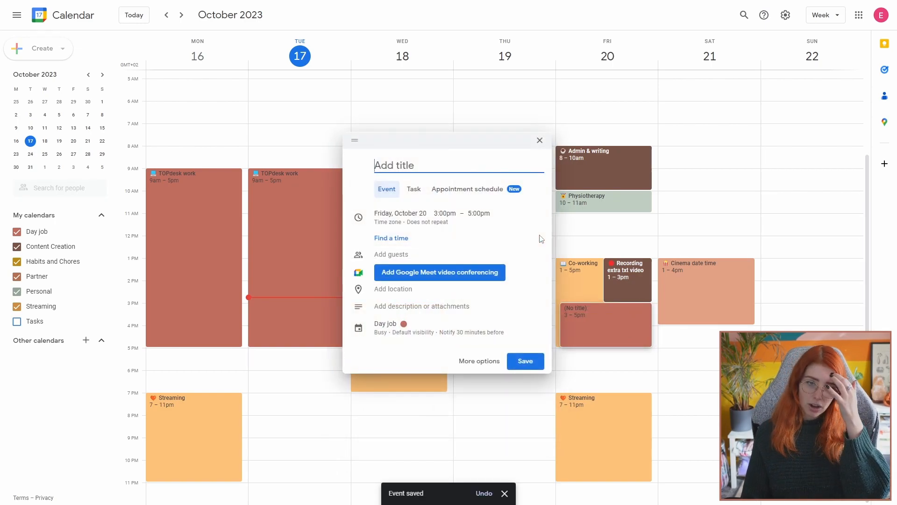
pyautogui.press('super+period')
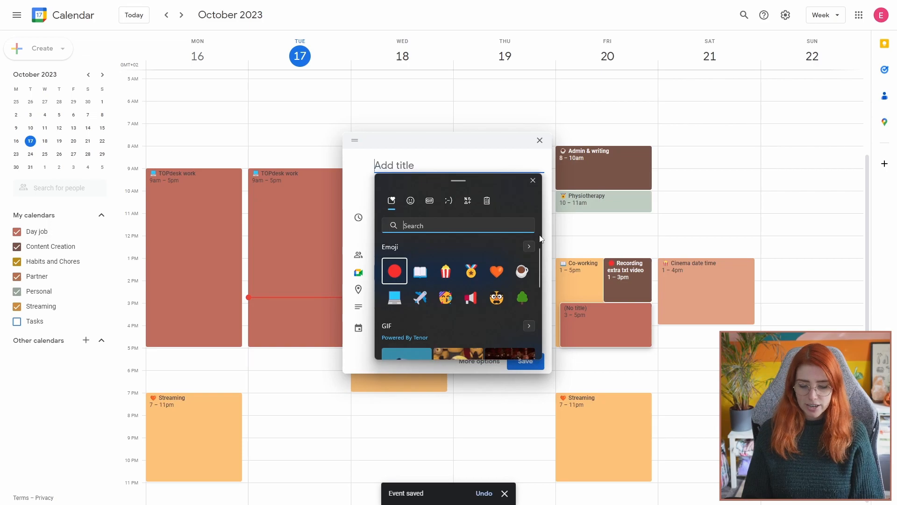
pyautogui.write('com')
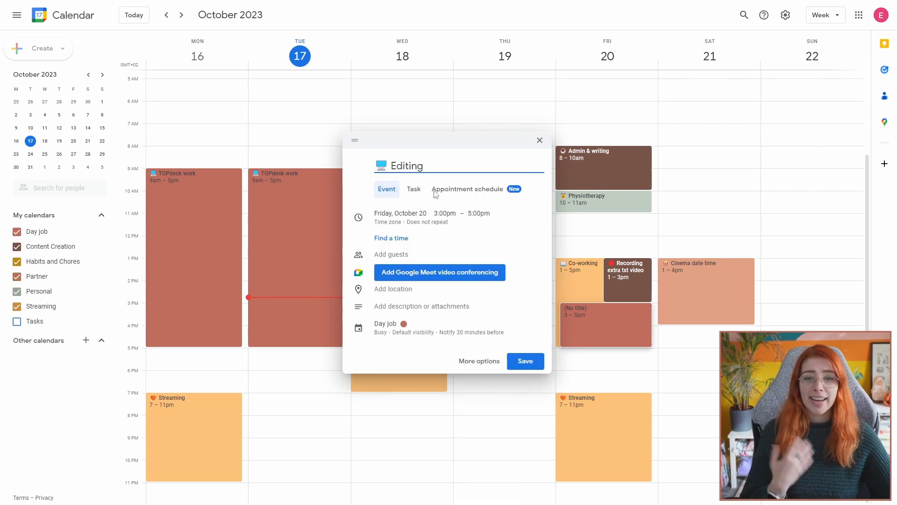
pyautogui.click(395, 328)
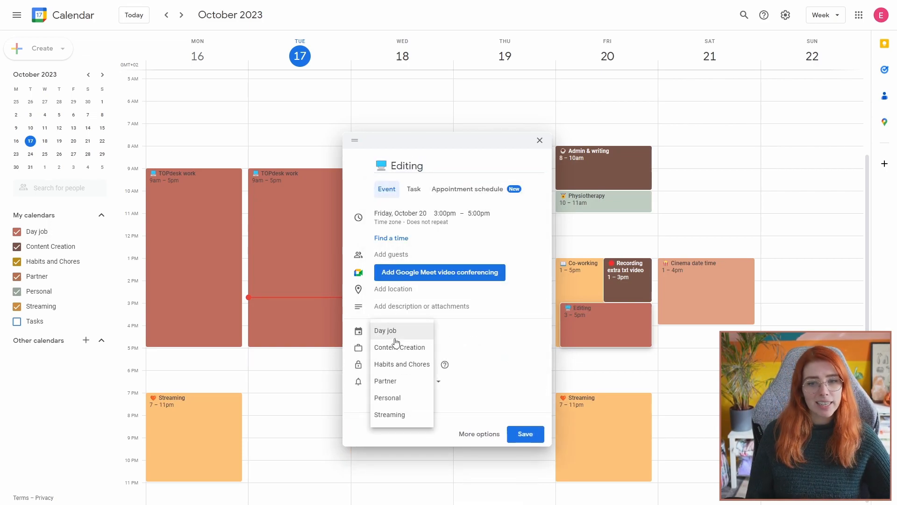
pyautogui.click(404, 346)
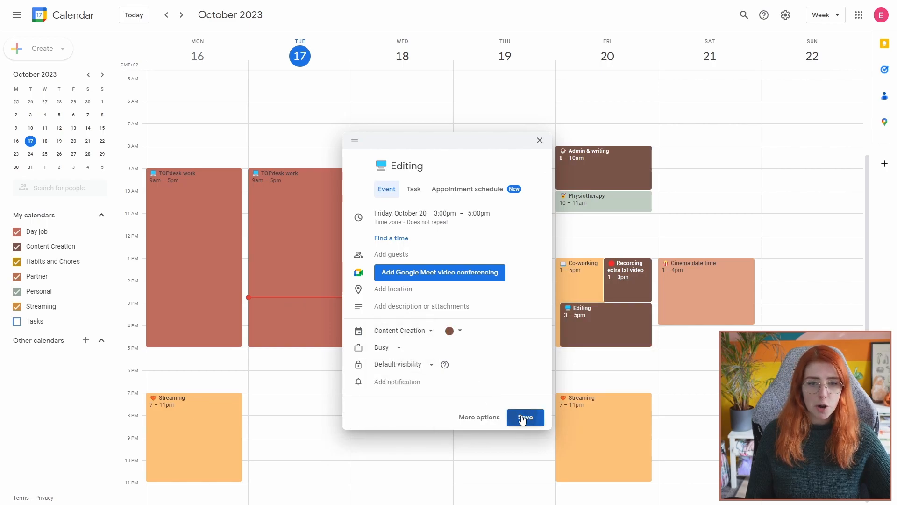
pyautogui.click(525, 433)
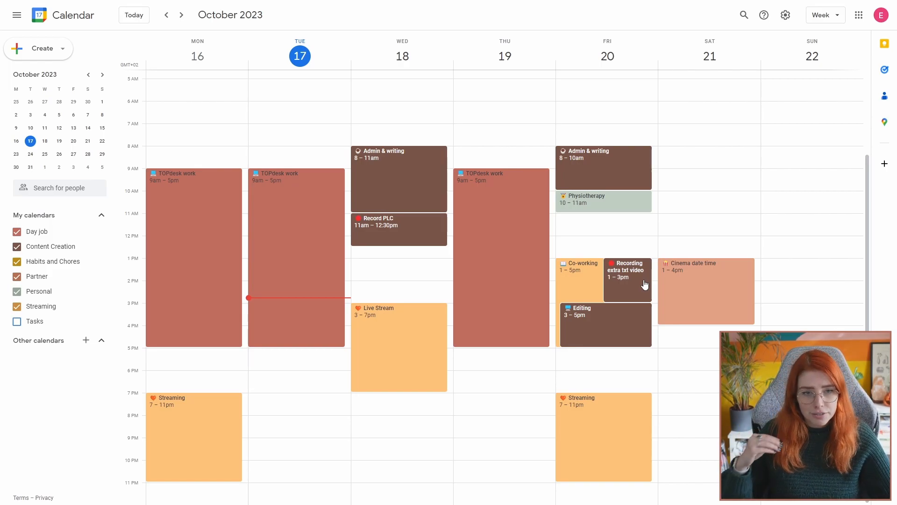
# Create an event on Monday, October 16 from 7:00am to 8:00am that repeats every weekday (Monday to Friday)
pyautogui.scroll(1, 421, 210)
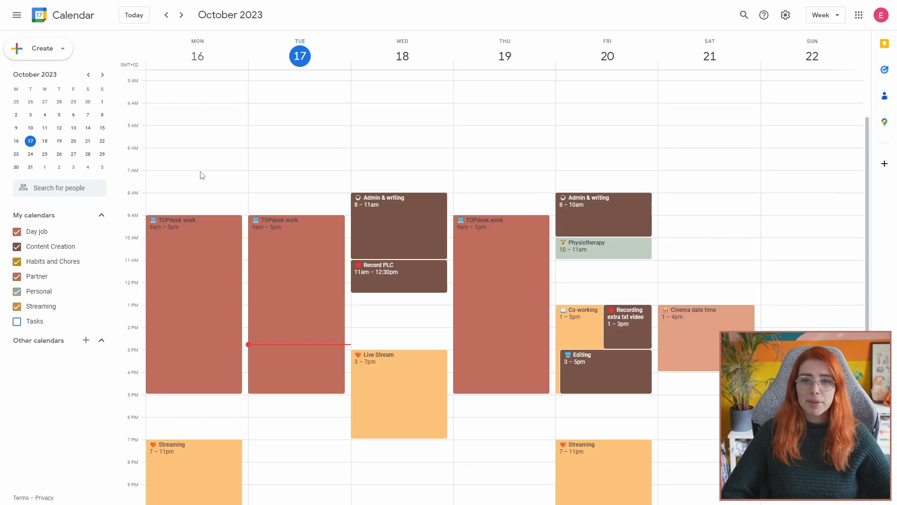
pyautogui.click(198, 174)
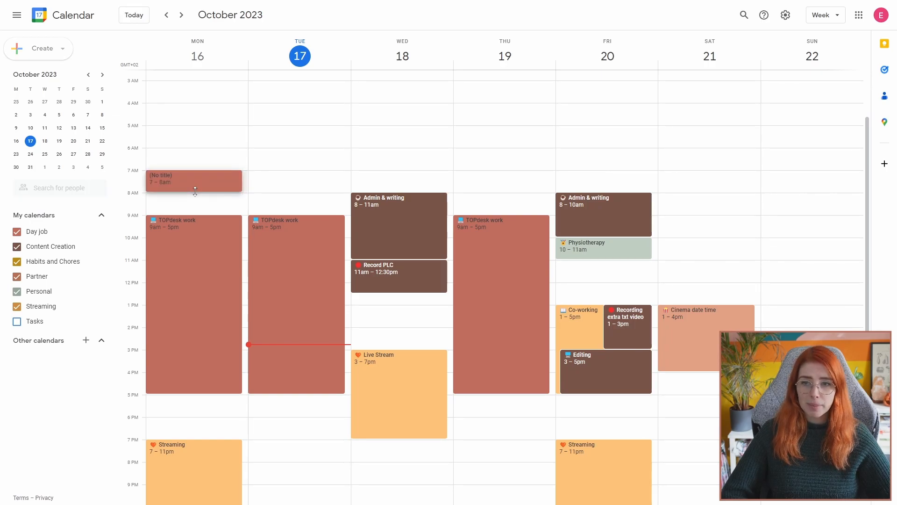
pyautogui.click(302, 223)
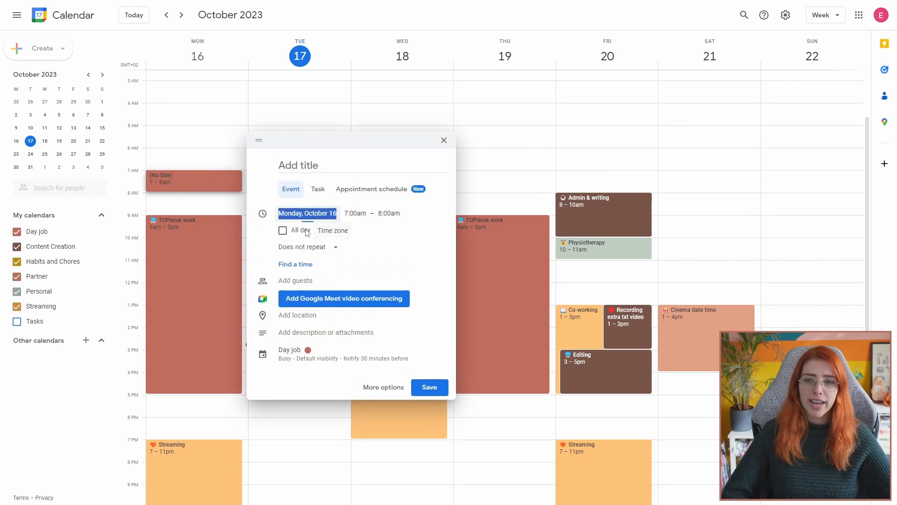
pyautogui.click(322, 247)
pyautogui.click(327, 339)
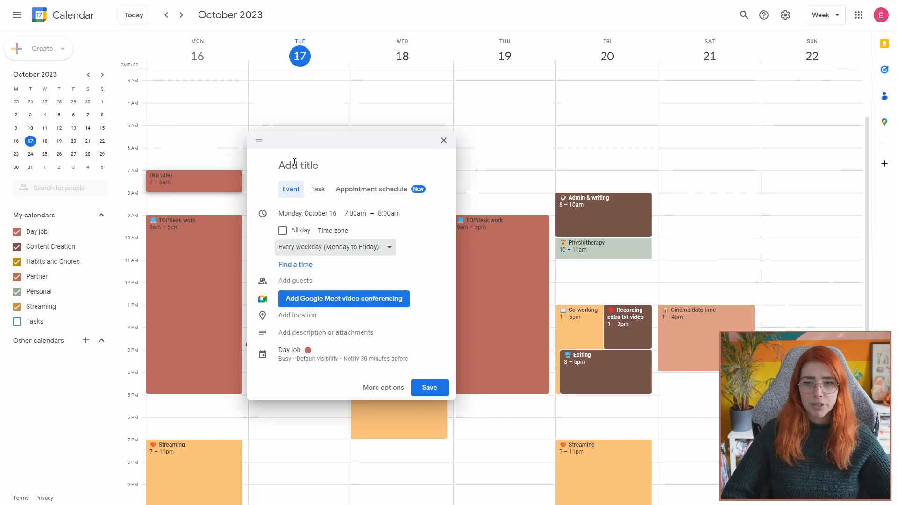
# Title the 7:00am Monday event "Morning Routine" with a cloud emoji in front
pyautogui.press('super+period')
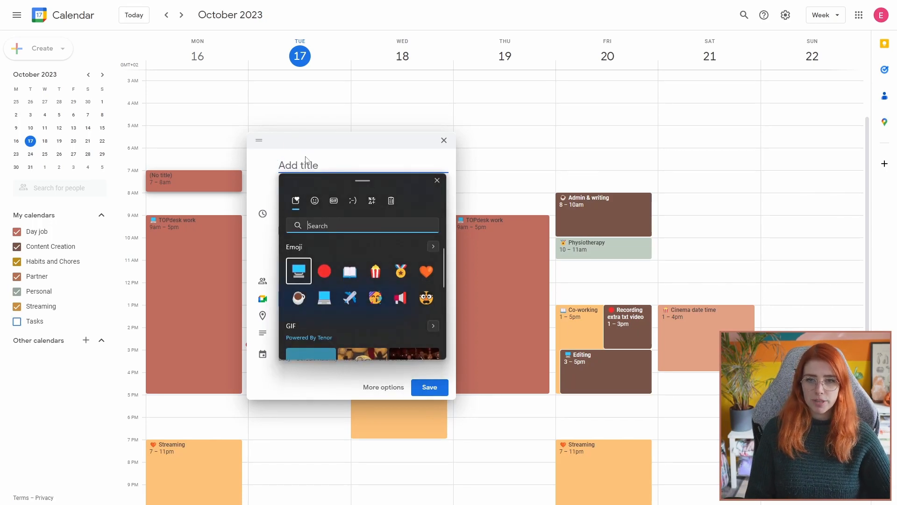
pyautogui.write('cla')
pyautogui.press('BackSpace')
pyautogui.write('oud')
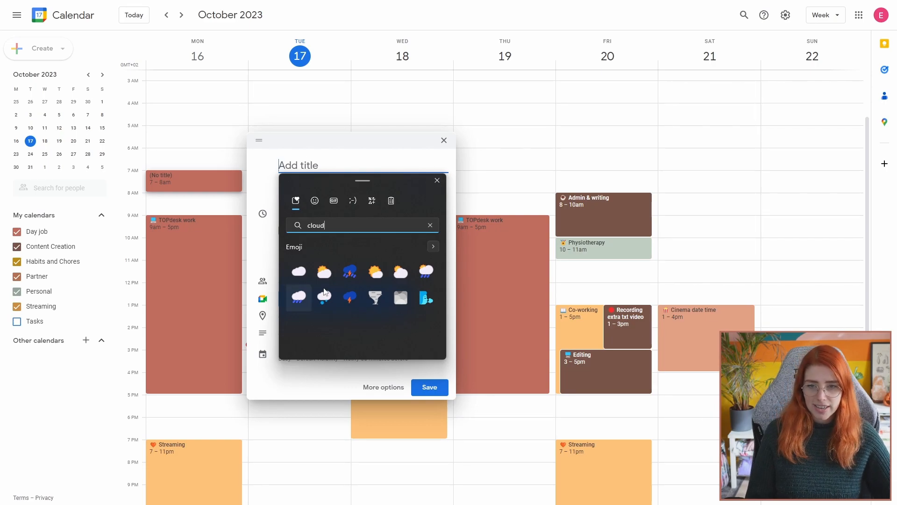
pyautogui.click(308, 284)
pyautogui.click(305, 166)
pyautogui.write('M')
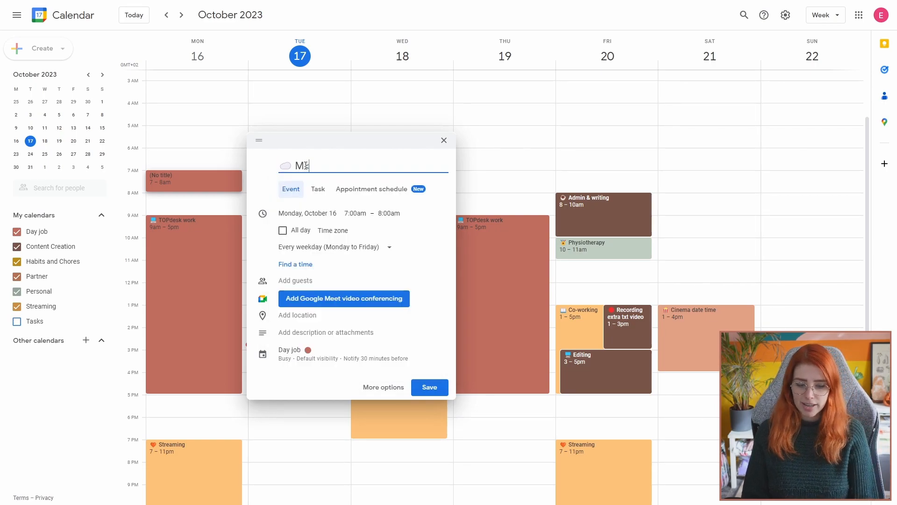
pyautogui.write('orning Routing')
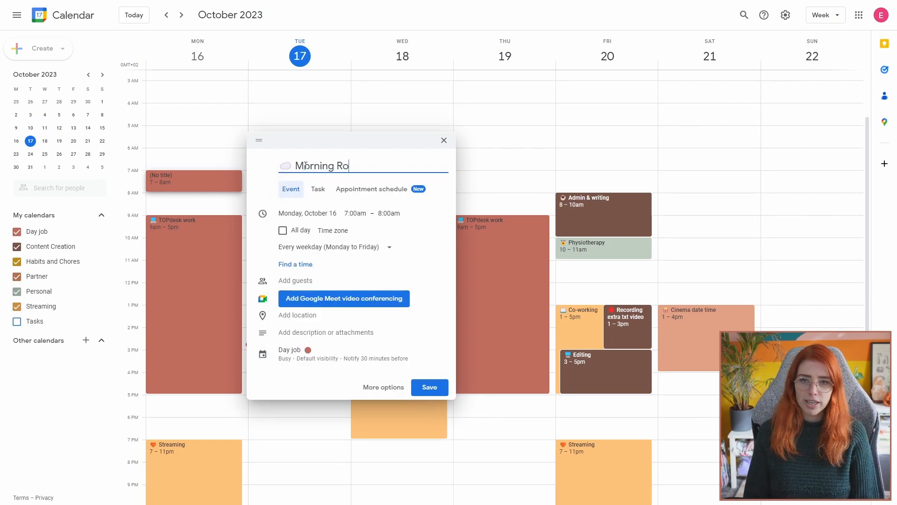
pyautogui.press('BackSpace')
pyautogui.write('e')
# Assign the Morning Routine event to the Habits and Chores calendar and save it
pyautogui.click(289, 354)
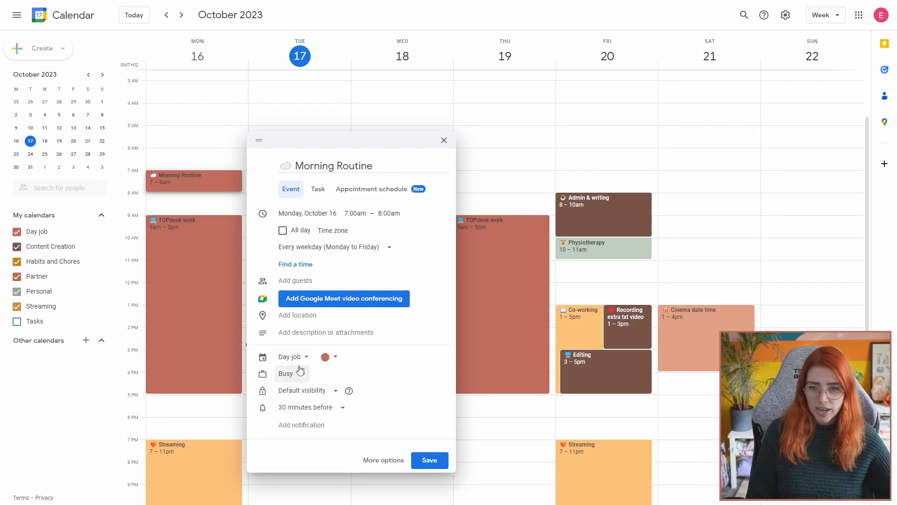
pyautogui.click(298, 359)
pyautogui.click(306, 390)
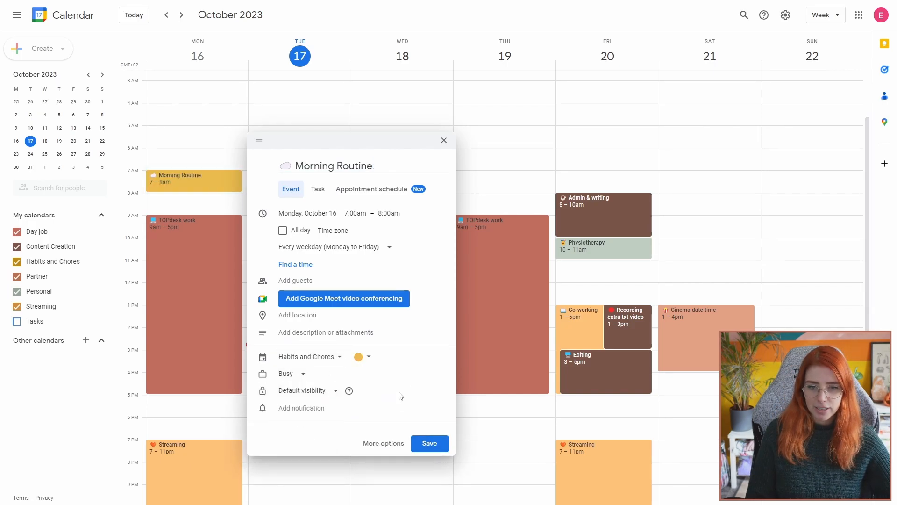
pyautogui.click(427, 442)
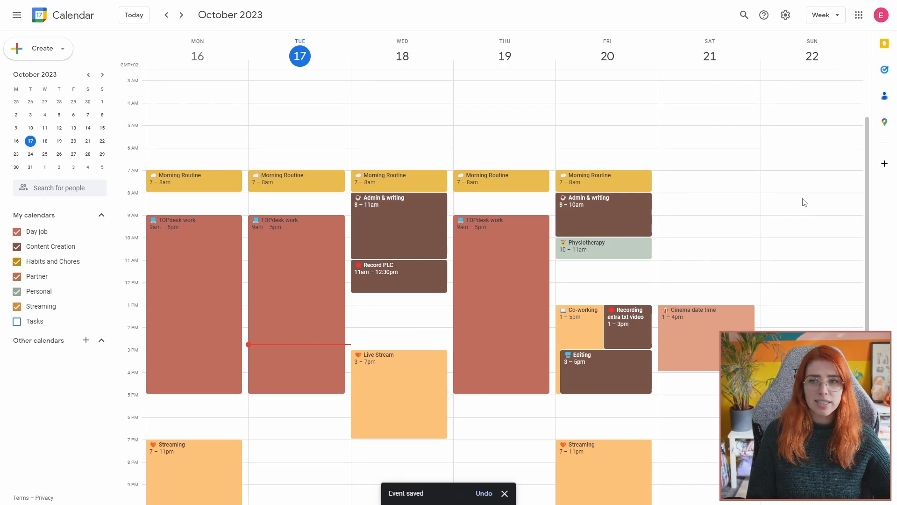
# Create an event on Sunday, October 22 from 10:00am to 12:00pm titled "Weekly review" with a calendar emoji in front
pyautogui.moveTo(785, 241); pyautogui.dragTo(790, 280)
pyautogui.press('super+period')
pyautogui.write('cal')
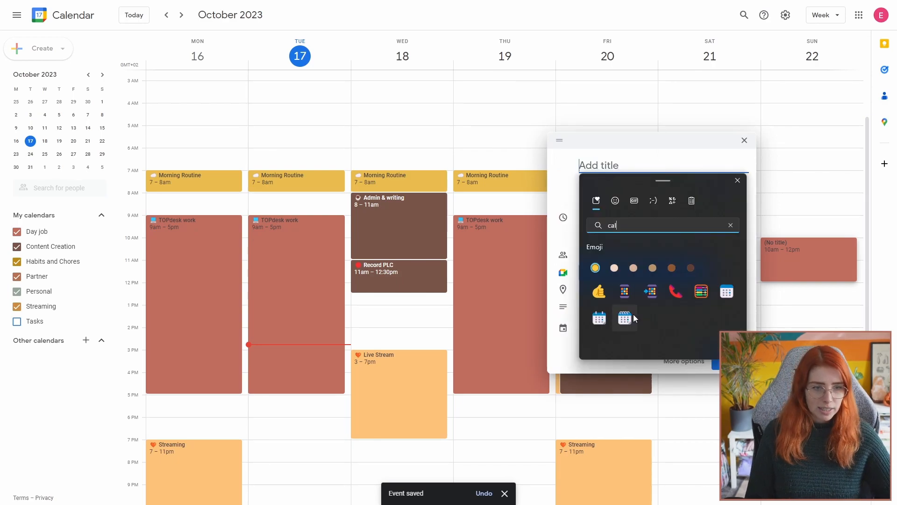
pyautogui.click(727, 291)
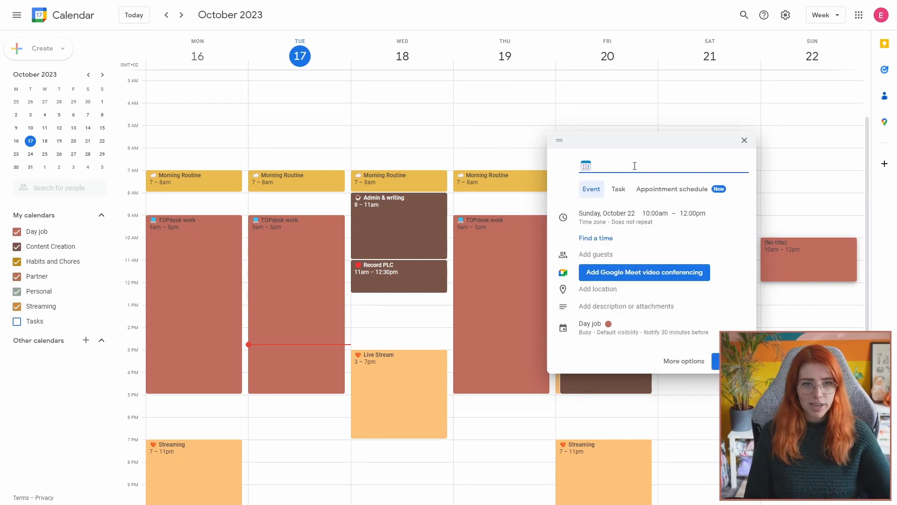
pyautogui.write('Weekly review')
pyautogui.press('BackSpace')
pyautogui.press('BackSpace')
pyautogui.press('BackSpace')
pyautogui.press('BackSpace')
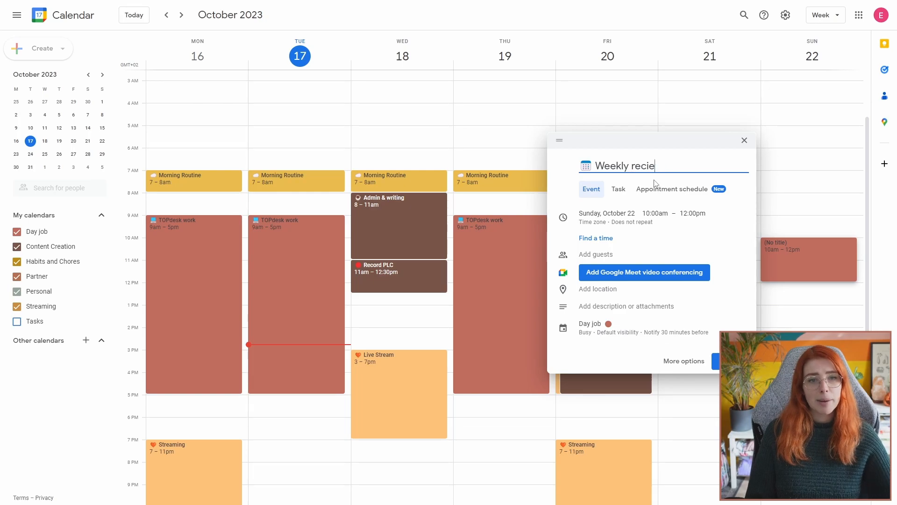
pyautogui.write('view')
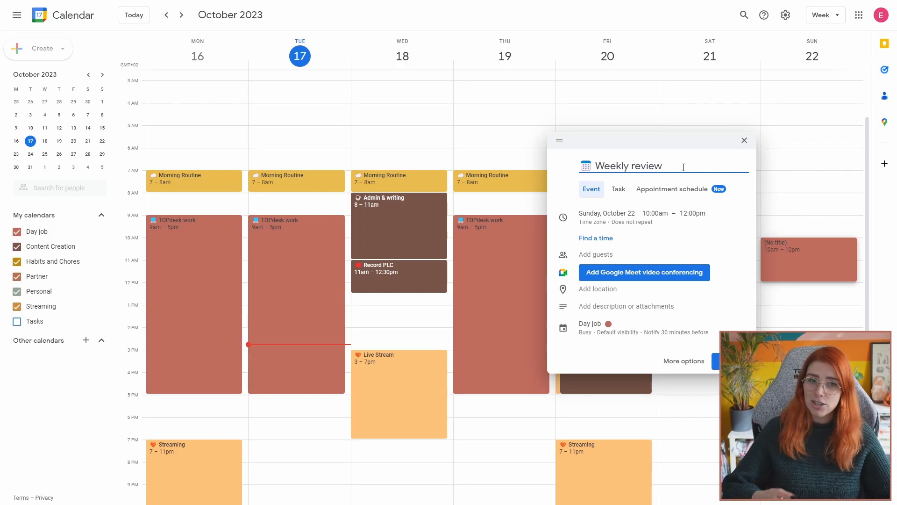
# Assign the Weekly review event to the Habits and Chores calendar, make it repeat weekly on Sunday, and save it
pyautogui.click(589, 324)
pyautogui.click(590, 331)
pyautogui.click(607, 364)
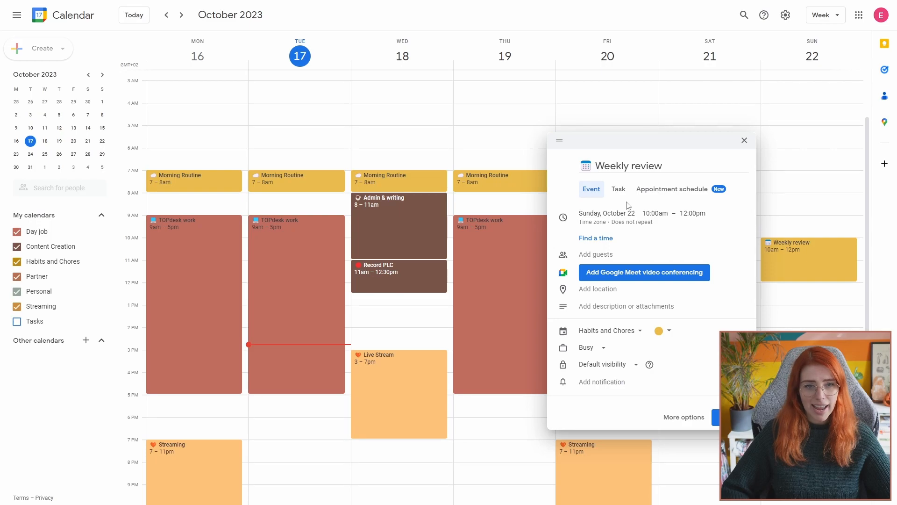
pyautogui.click(626, 224)
pyautogui.click(627, 247)
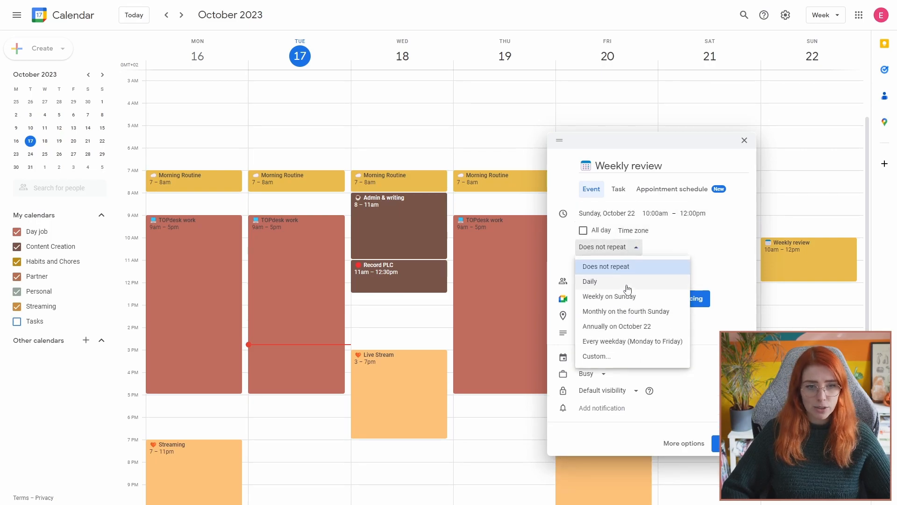
pyautogui.click(640, 296)
pyautogui.click(726, 443)
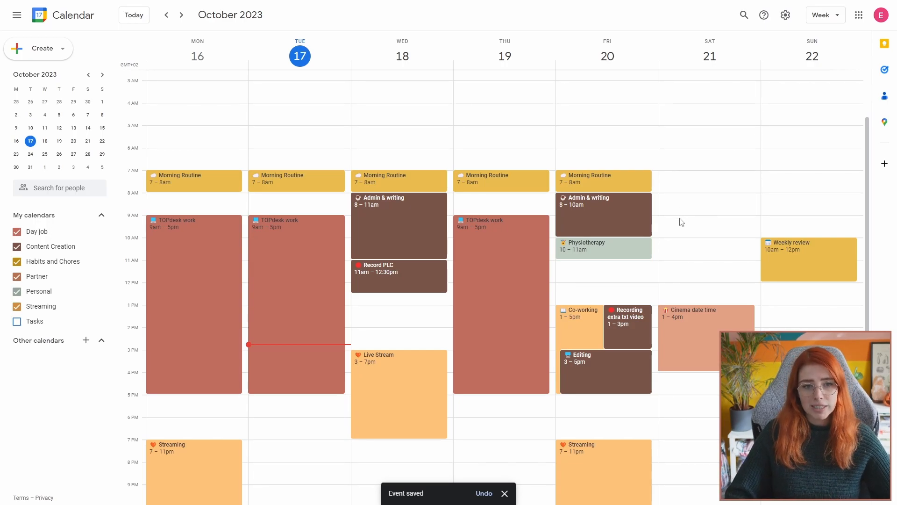
# Create an event on Saturday, October 21 from 9:00am to 11:00am titled "Clean house" with a sponge emoji in front
pyautogui.moveTo(687, 196); pyautogui.dragTo(692, 236)
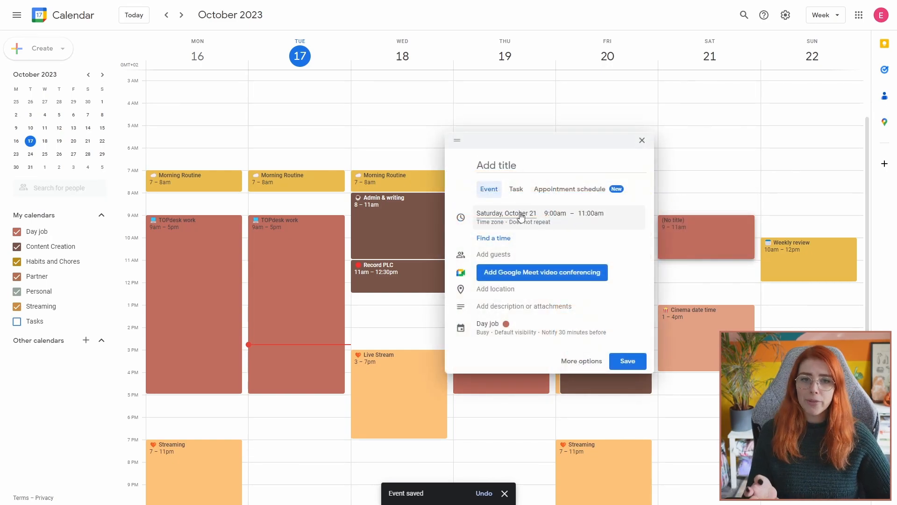
pyautogui.press('super+period')
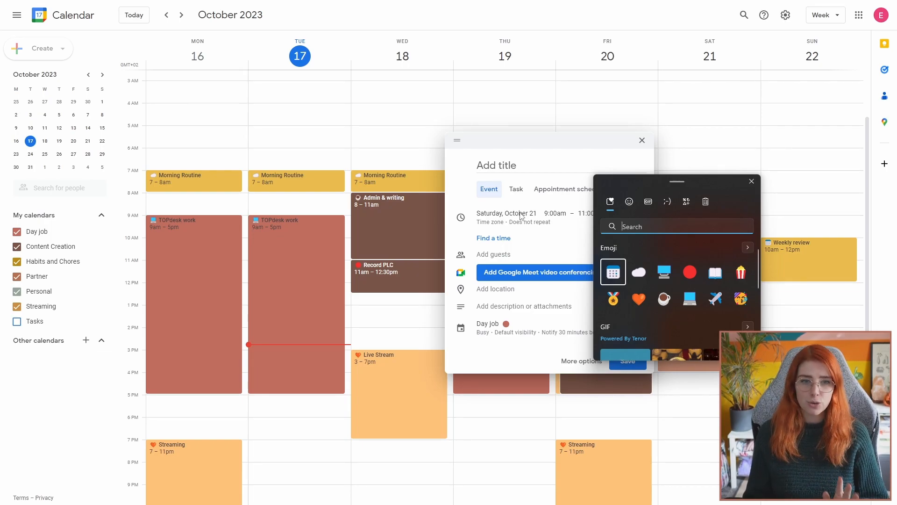
pyautogui.write('clean')
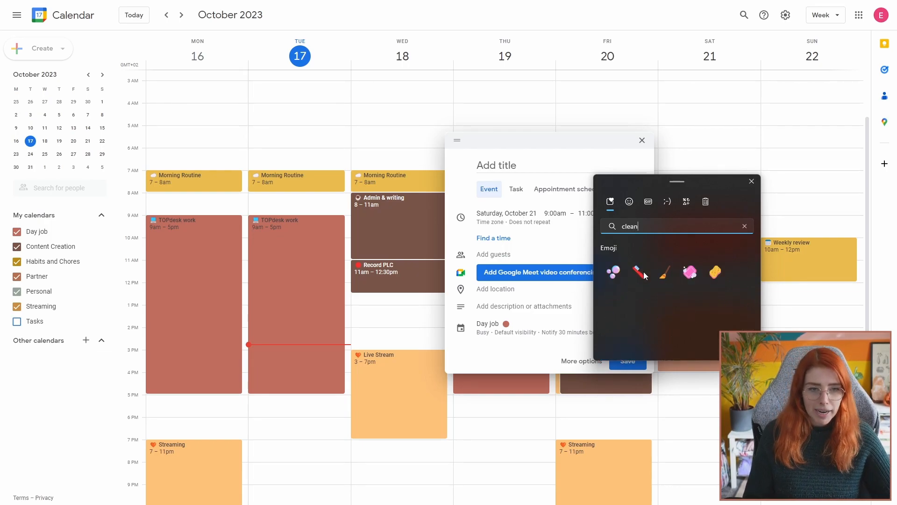
pyautogui.click(715, 273)
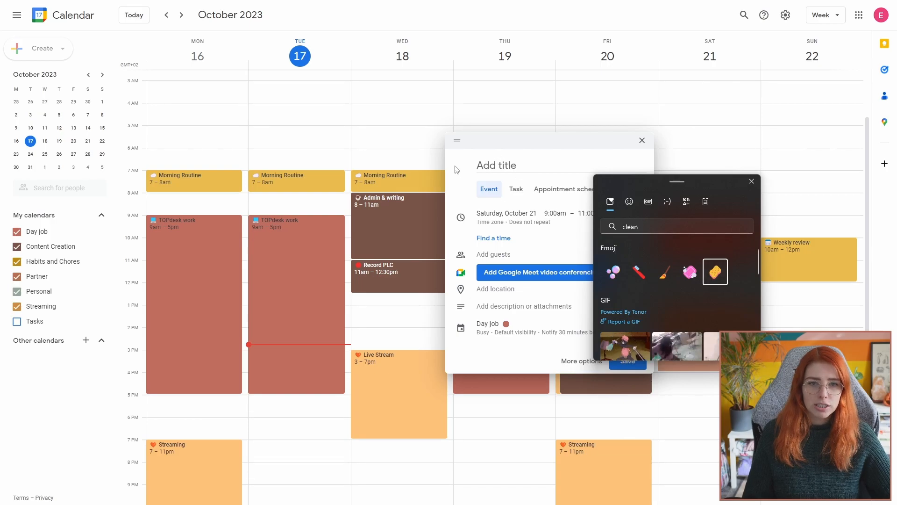
pyautogui.click(482, 166)
pyautogui.write('Clean hous')
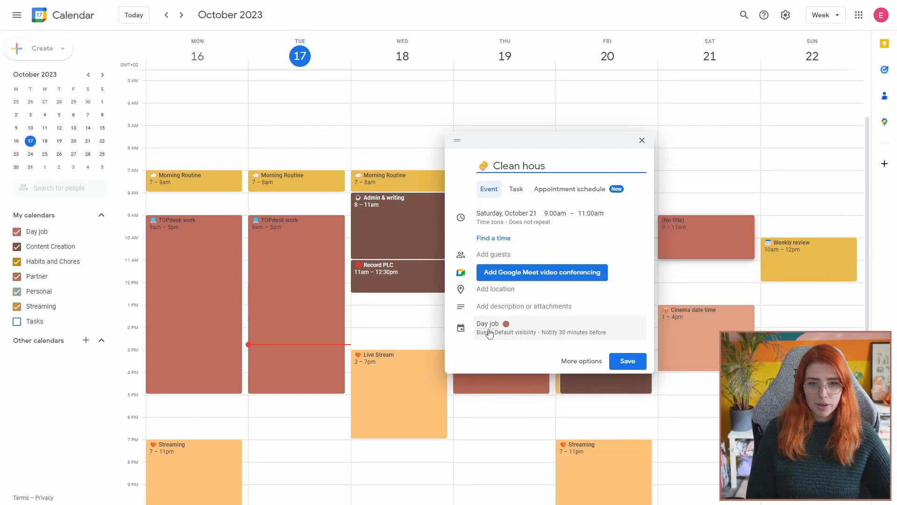
pyautogui.write('e')
# Assign the Clean house event to the Habits and Chores calendar and save it
pyautogui.click(488, 333)
pyautogui.click(523, 331)
pyautogui.click(505, 370)
pyautogui.click(628, 434)
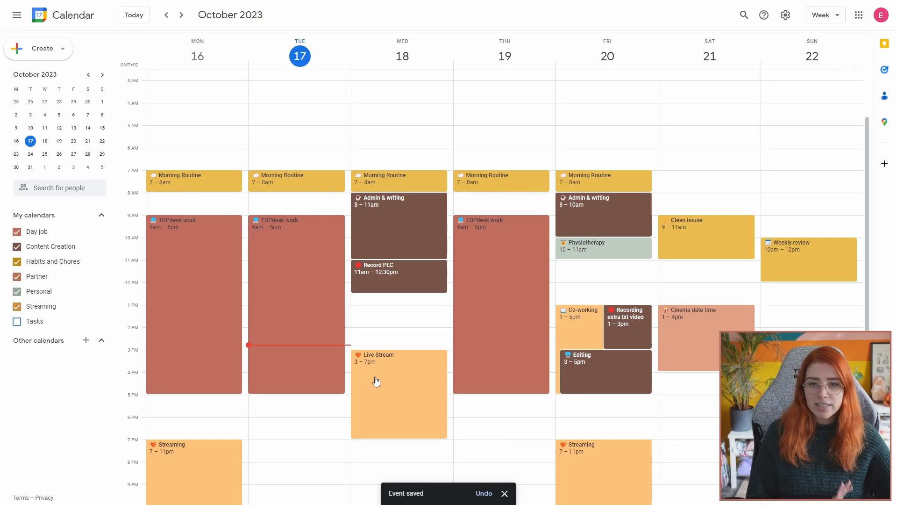
pyautogui.scroll(-1, 327, 369)
pyautogui.scroll(2, 411, 254)
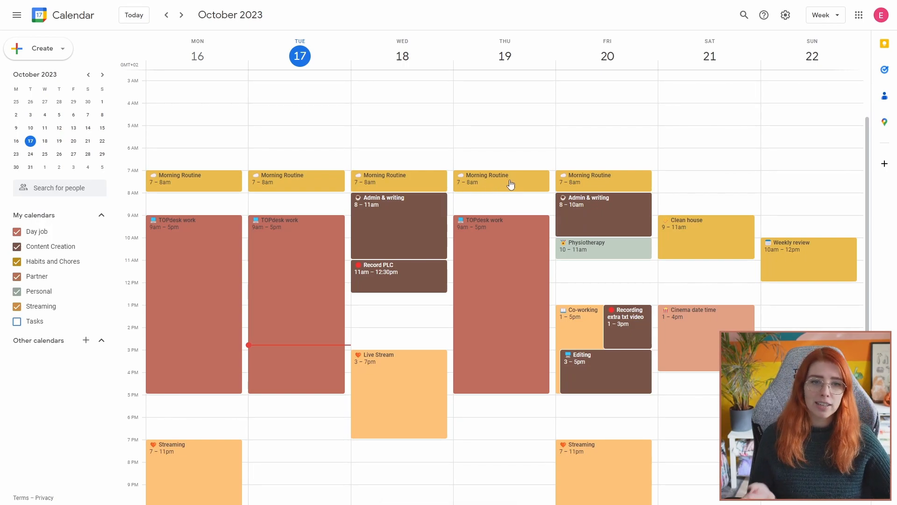
pyautogui.scroll(-1, 512, 191)
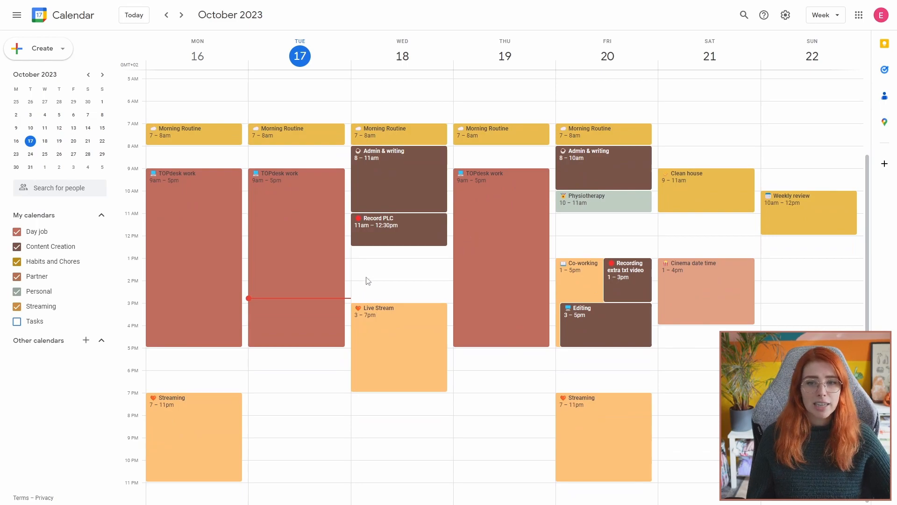